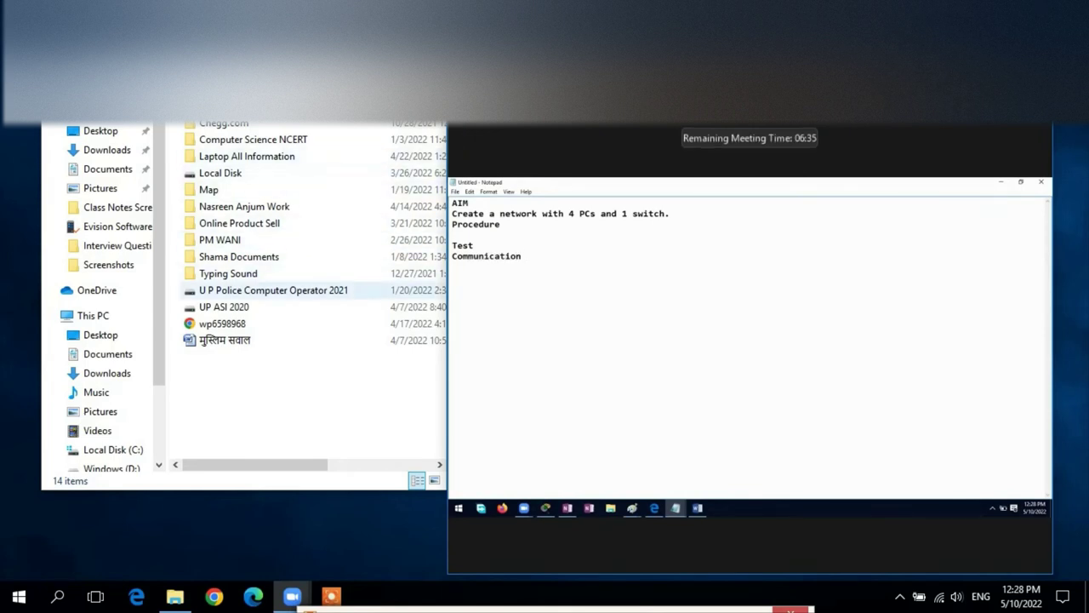
Open the Evision folder within Evision Notes And Persentation on New Volume (E:), and mute the meeting microphone
{"action": "scroll", "coordinate": [106, 438], "scroll_direction": "down", "scroll_amount": 2}
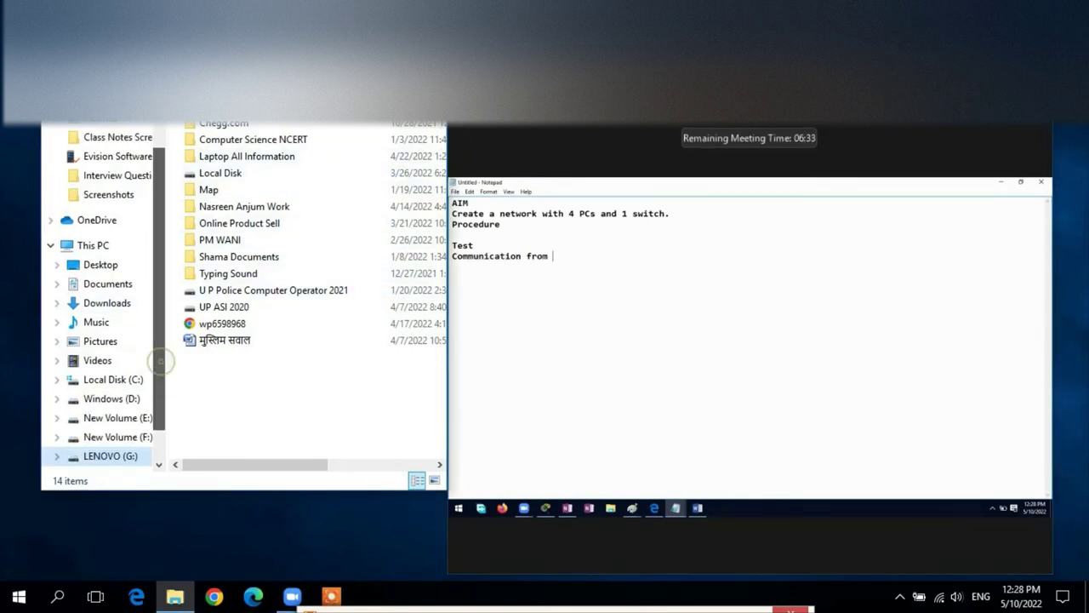
{"action": "left_click", "coordinate": [118, 399]}
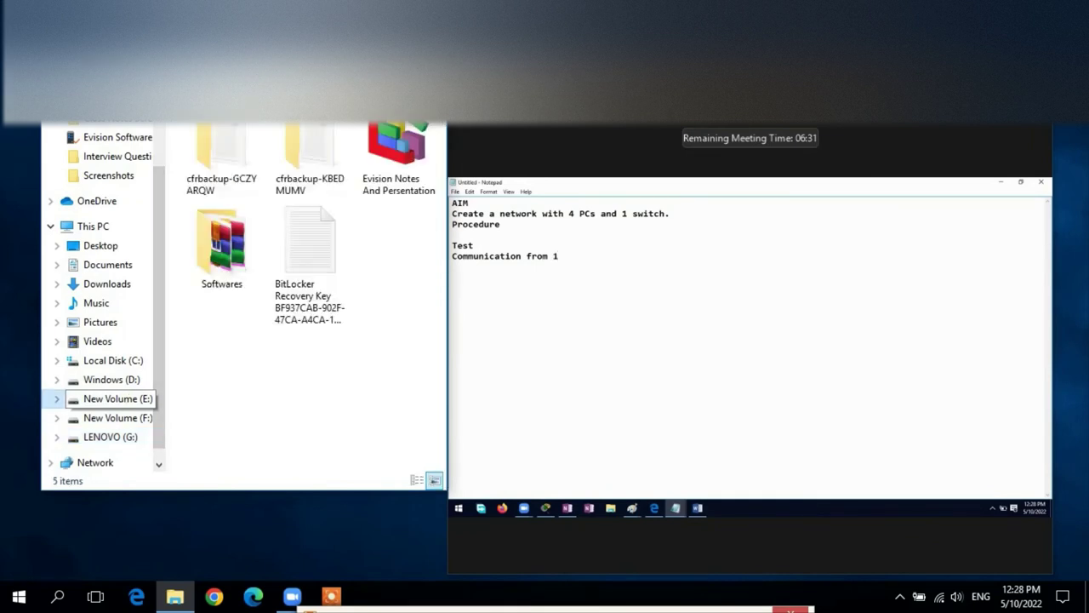
{"action": "double_click", "coordinate": [396, 157]}
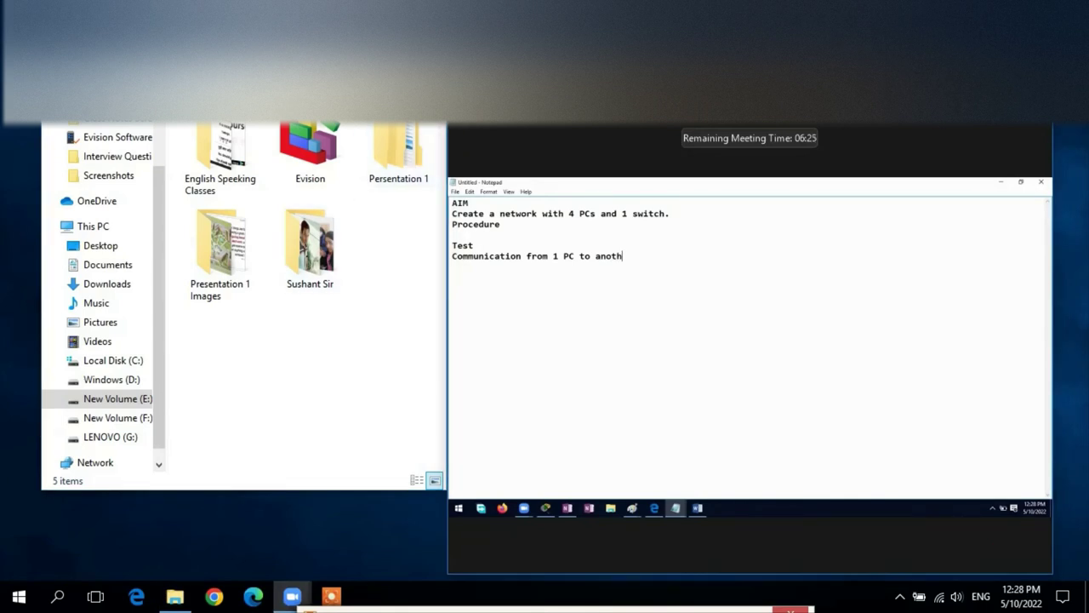
{"action": "double_click", "coordinate": [309, 153]}
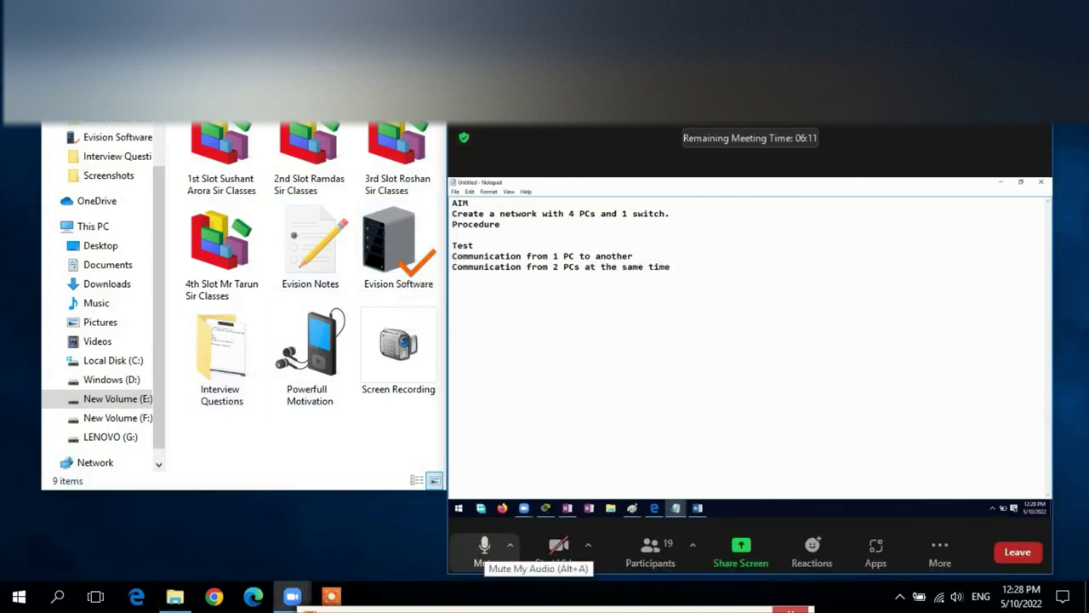
{"action": "left_click", "coordinate": [484, 549]}
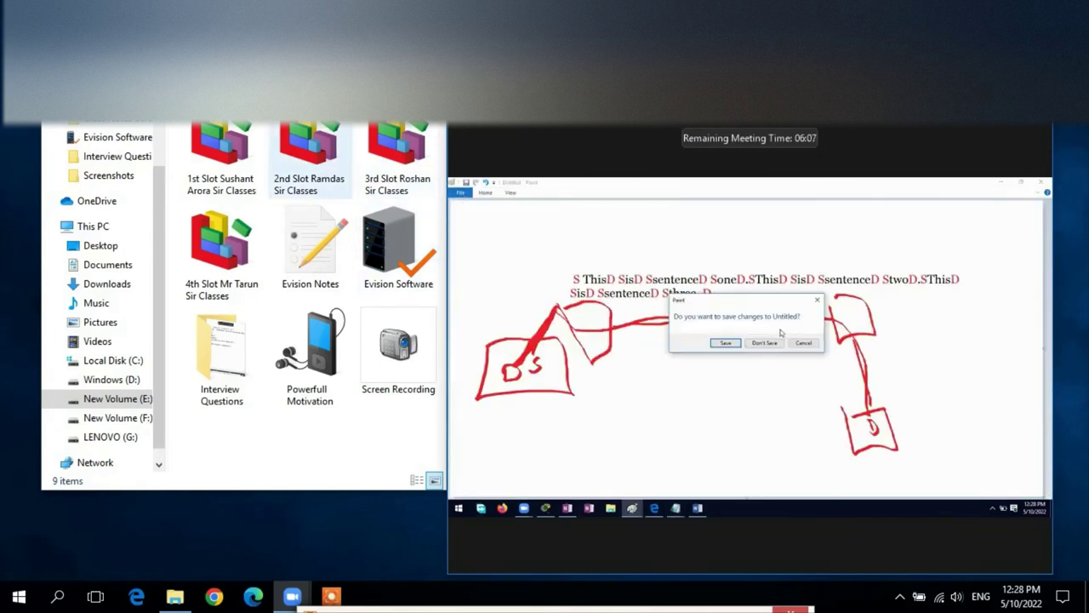
Open the Class Notes Screen Shots folder inside Evision Notes
{"action": "double_click", "coordinate": [313, 158]}
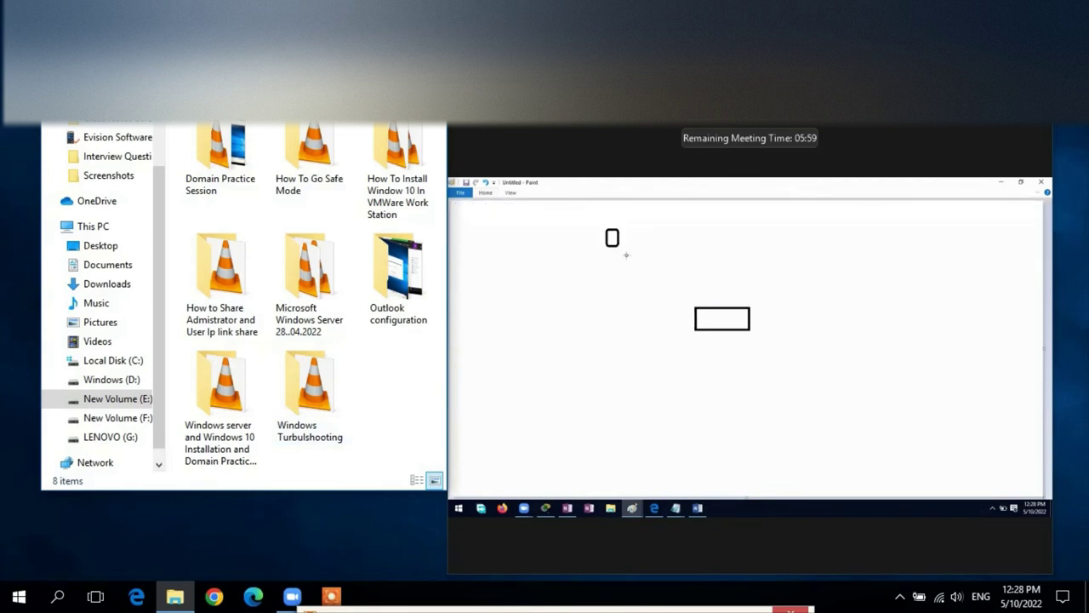
{"action": "key", "text": "alt+Left"}
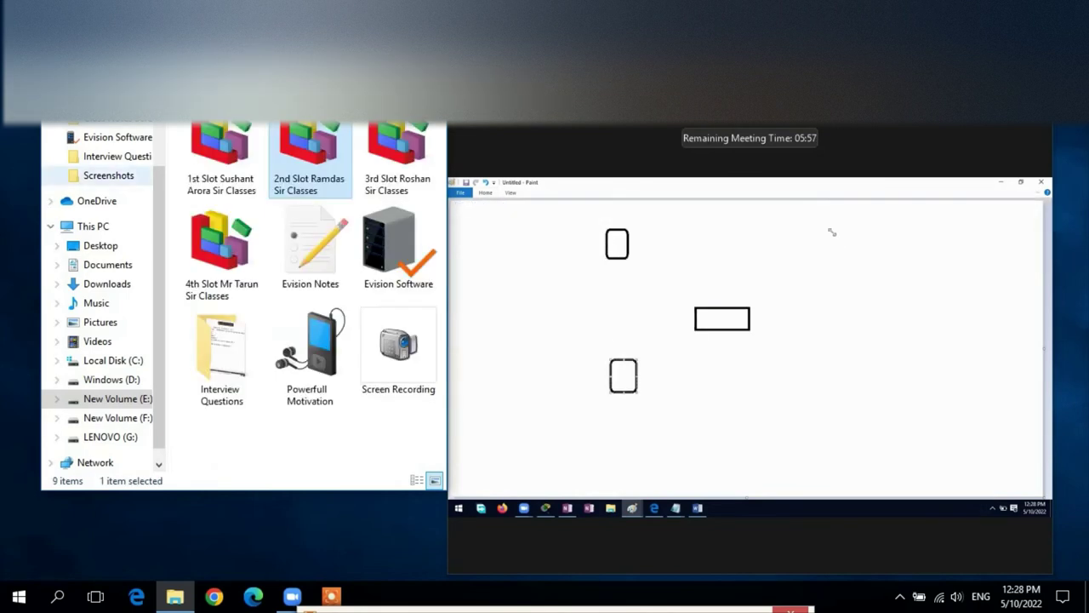
{"action": "double_click", "coordinate": [310, 251]}
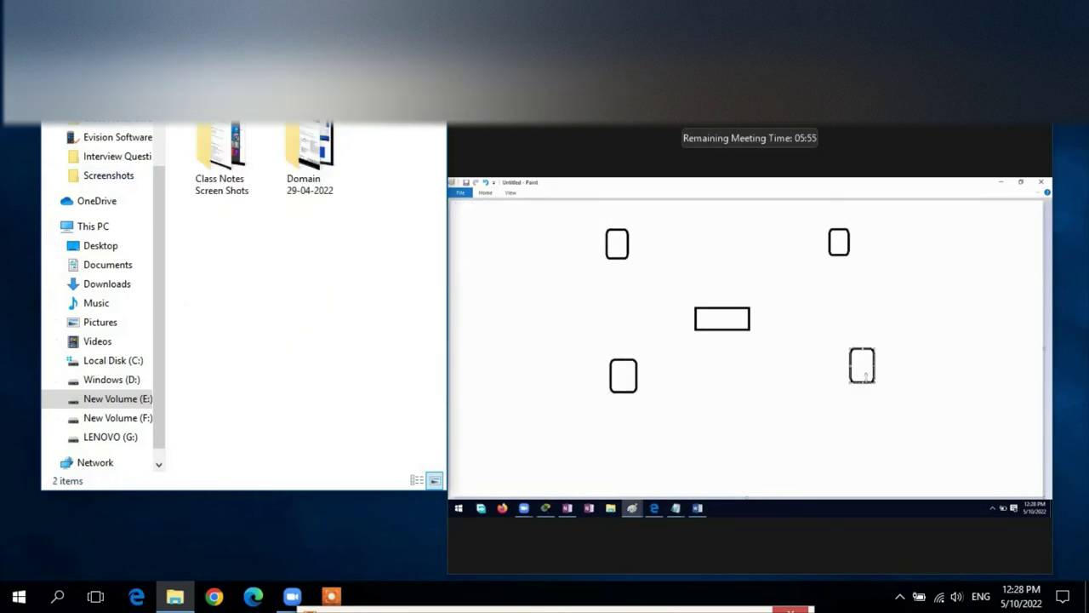
{"action": "double_click", "coordinate": [213, 147]}
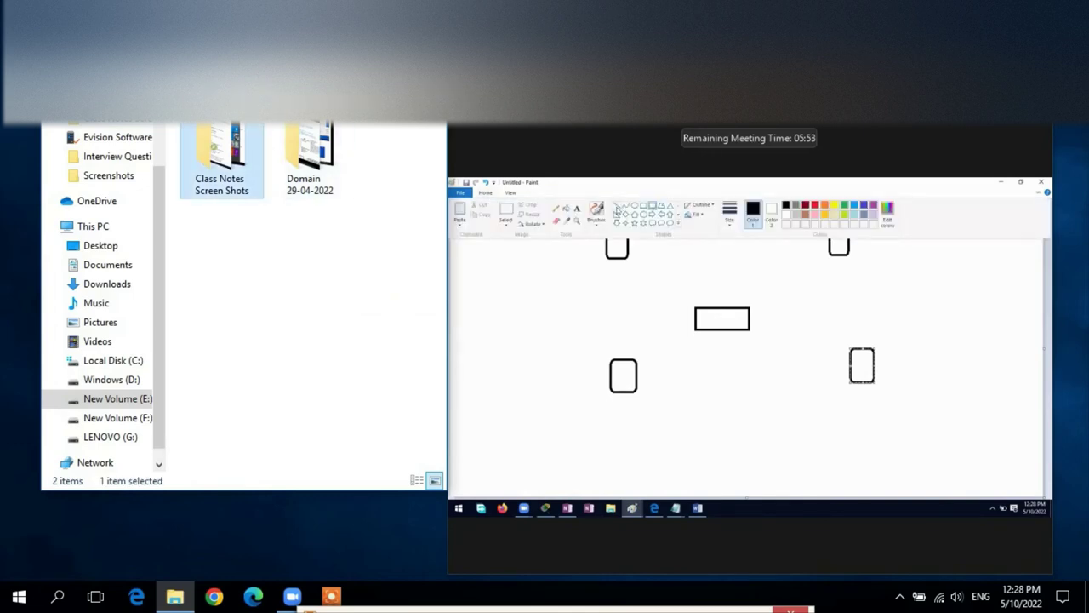
Look through the class note screenshots down to the latest ones and narrow the folder window beside the meeting
{"action": "scroll", "coordinate": [272, 255], "scroll_direction": "down", "scroll_amount": 10}
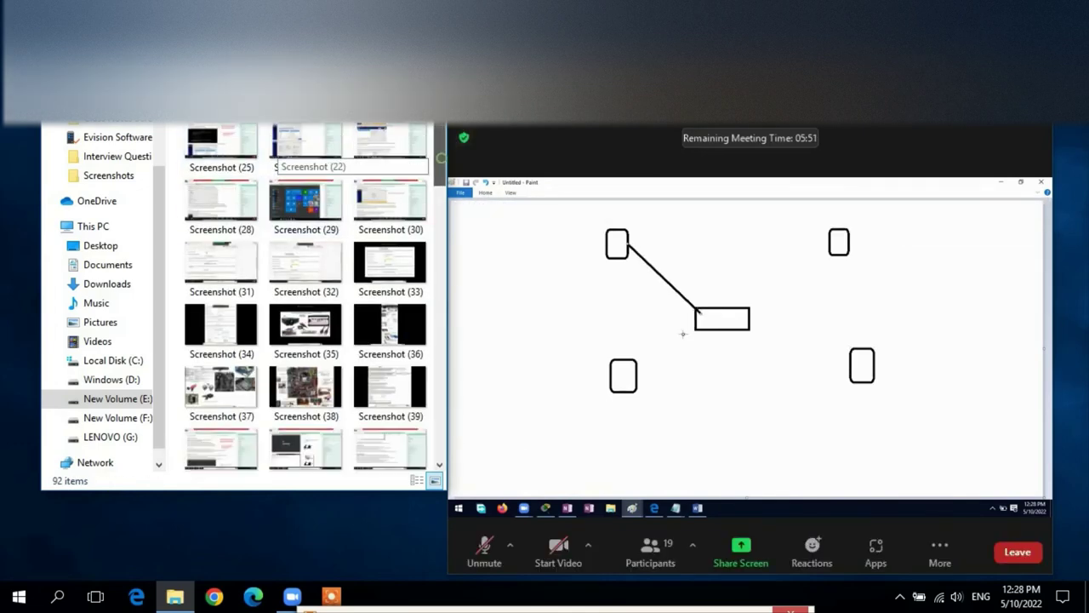
{"action": "scroll", "coordinate": [276, 157], "scroll_direction": "down", "scroll_amount": 5}
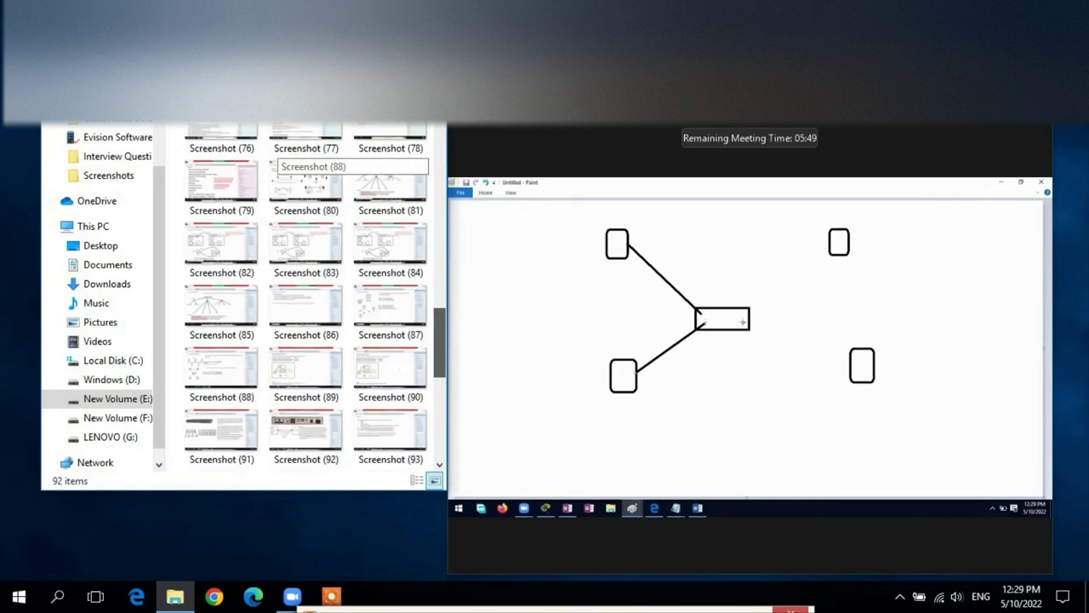
{"action": "scroll", "coordinate": [276, 157], "scroll_direction": "down", "scroll_amount": 5}
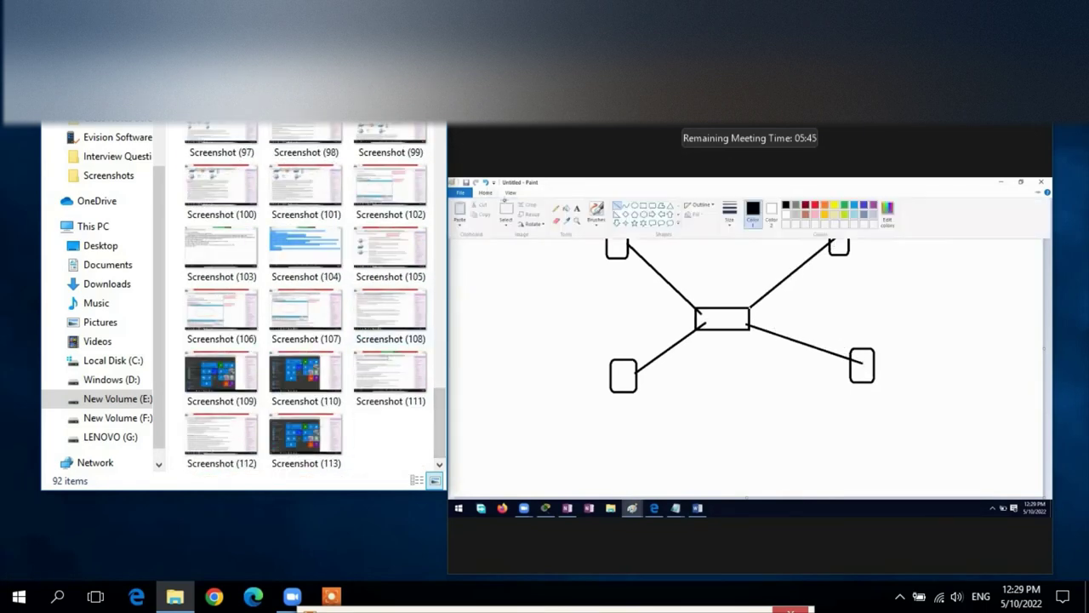
{"action": "left_click_drag", "start_coordinate": [447, 291], "coordinate": [388, 291]}
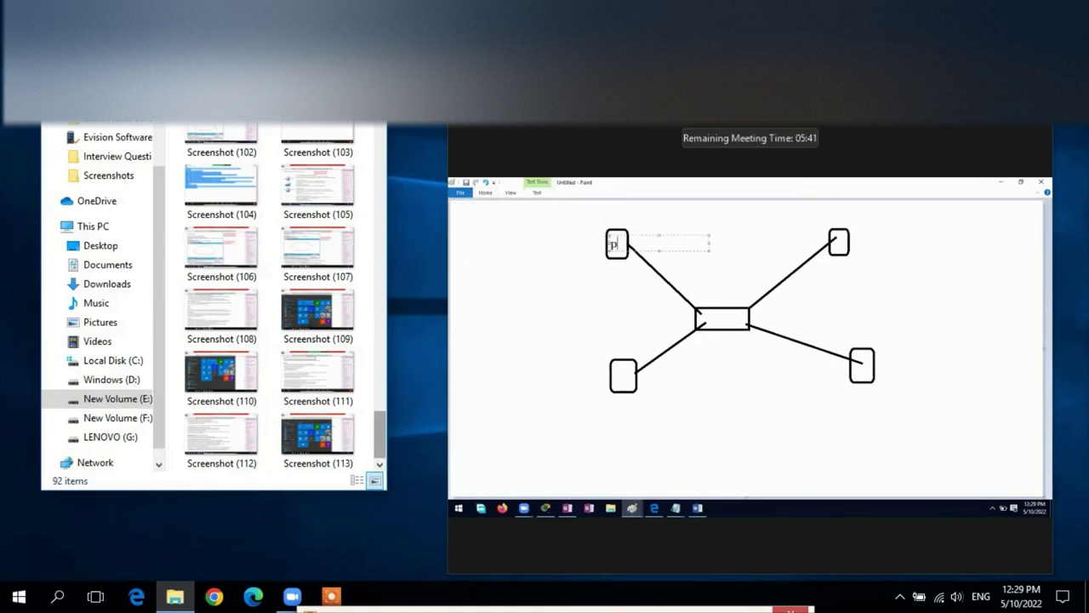
{"action": "scroll", "coordinate": [221, 358], "scroll_direction": "up", "scroll_amount": 3}
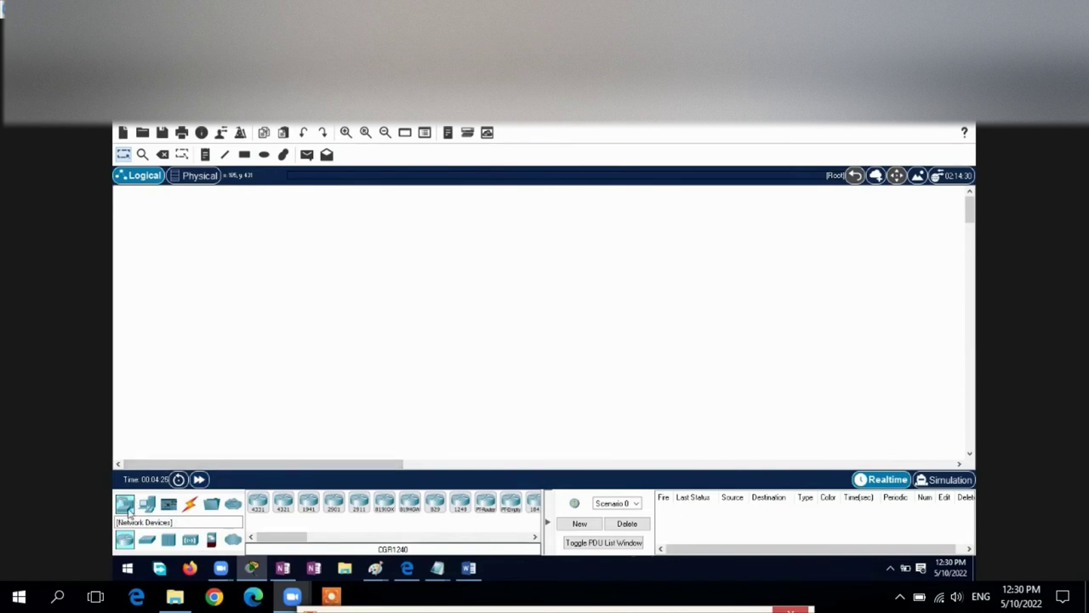
In Packet Tracer, place four PCs in the logical workspace in a two-by-two arrangement with room between them
{"action": "left_click", "coordinate": [153, 503]}
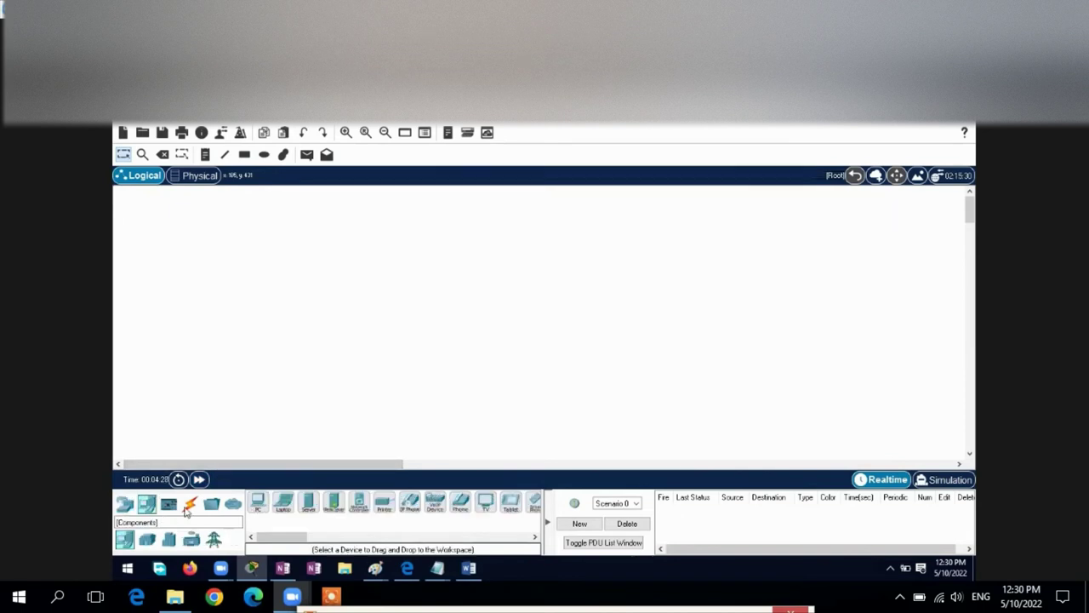
{"action": "left_click_drag", "start_coordinate": [258, 503], "coordinate": [338, 248]}
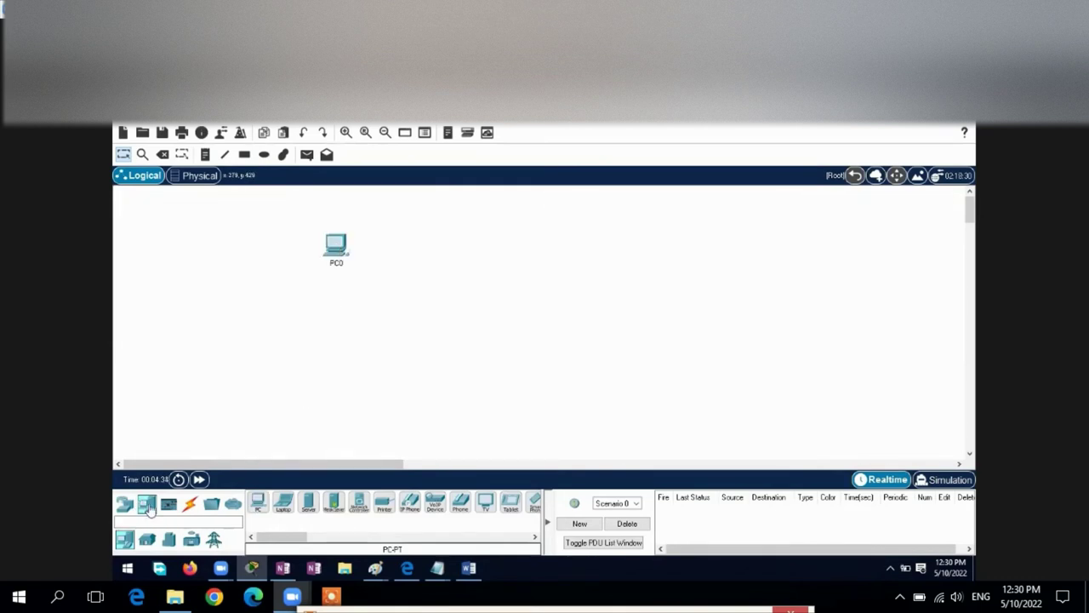
{"action": "left_click", "coordinate": [258, 503]}
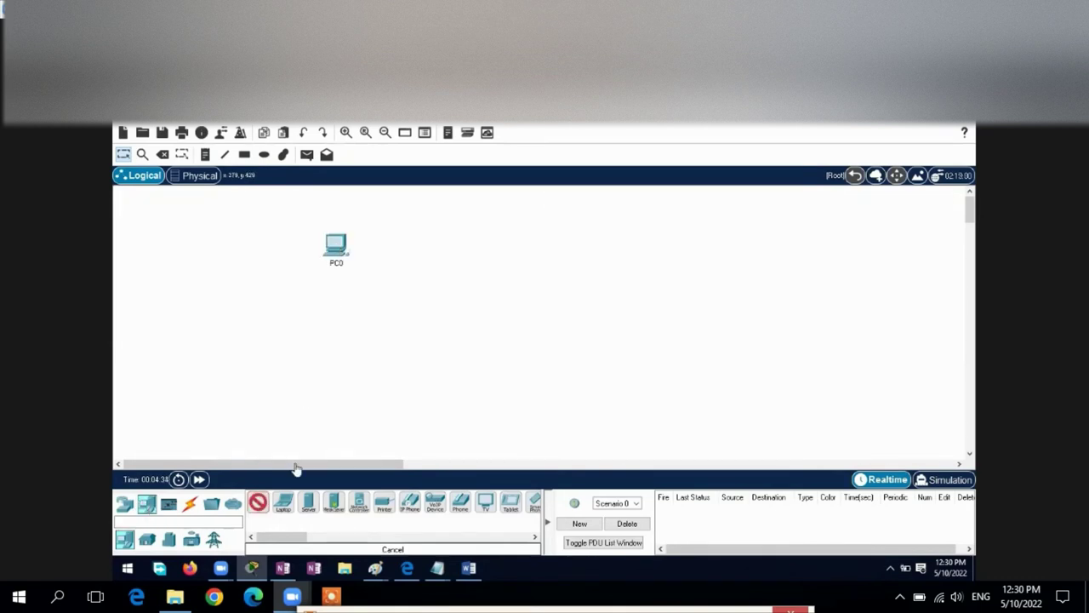
{"action": "left_click", "coordinate": [336, 384]}
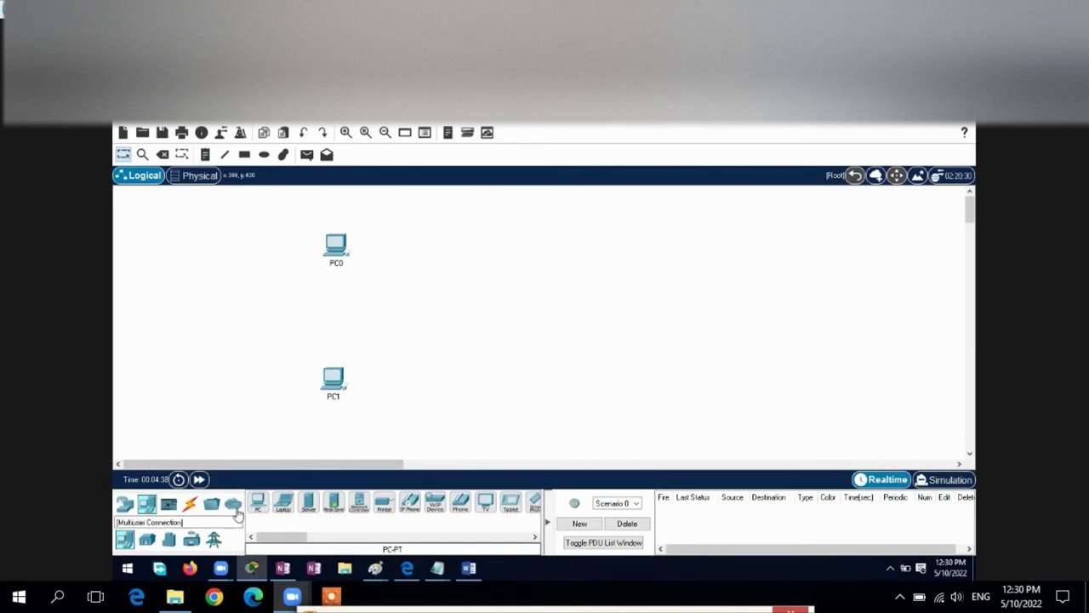
{"action": "left_click", "coordinate": [258, 503]}
{"action": "left_click", "coordinate": [577, 252]}
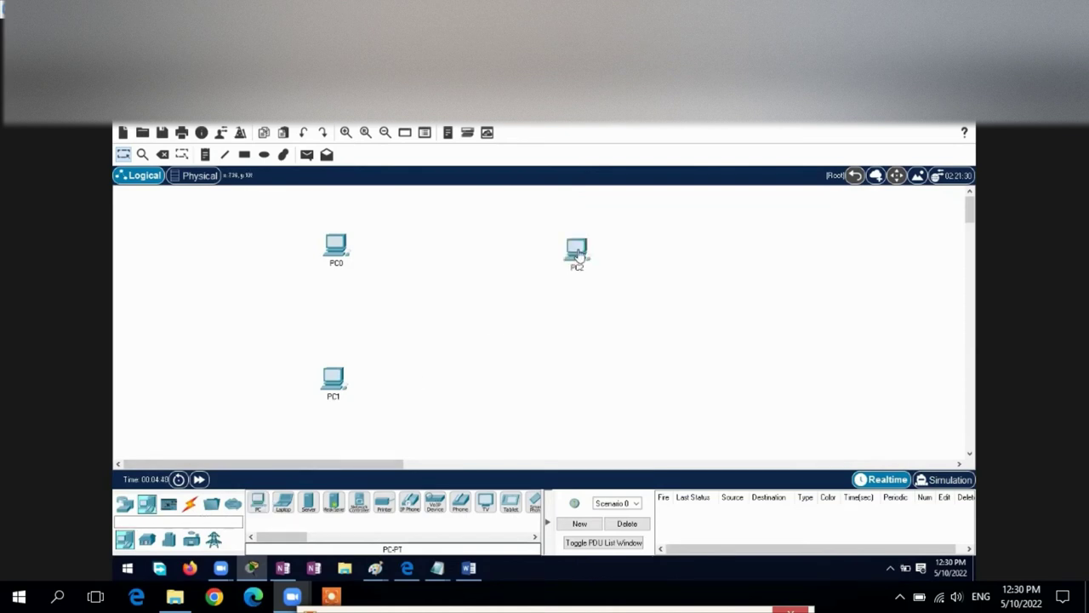
{"action": "left_click", "coordinate": [258, 503]}
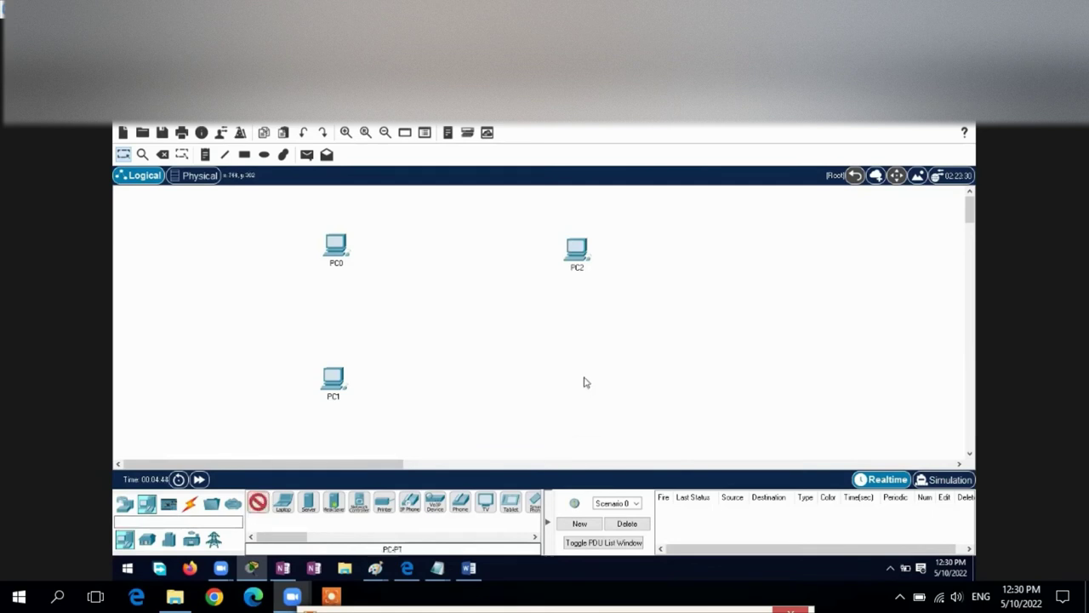
{"action": "left_click", "coordinate": [584, 379]}
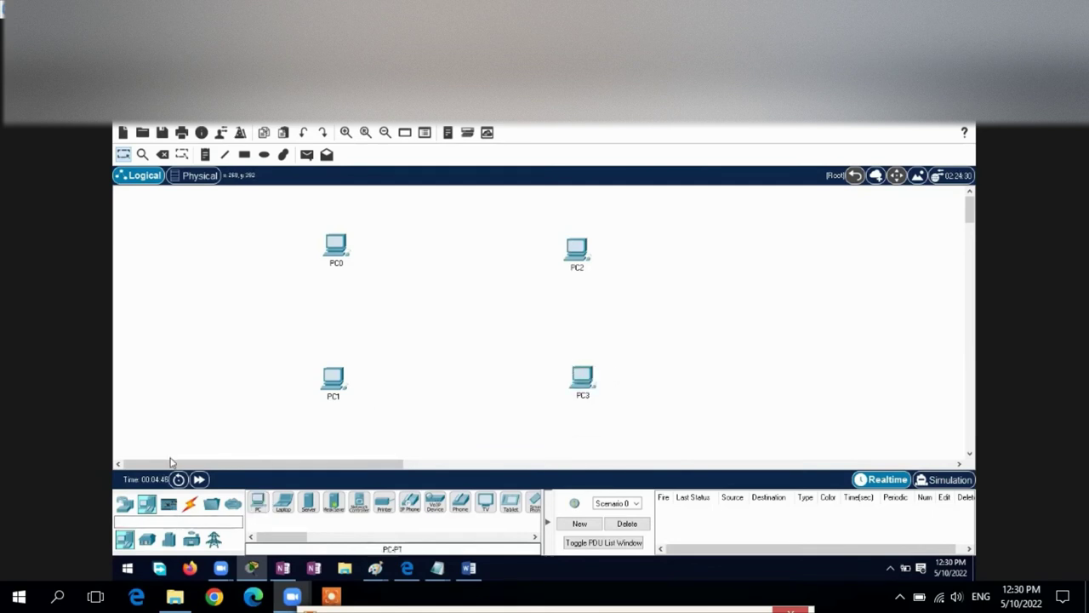
Place one 2960 switch in the workspace, centred between the four PCs
{"action": "left_click", "coordinate": [125, 504]}
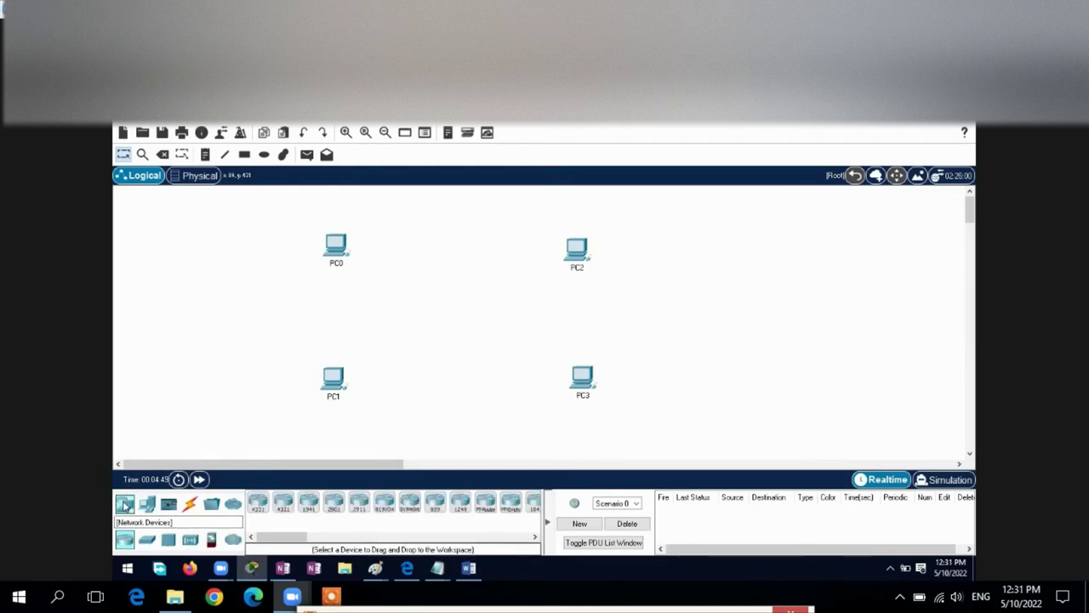
{"action": "left_click", "coordinate": [147, 538]}
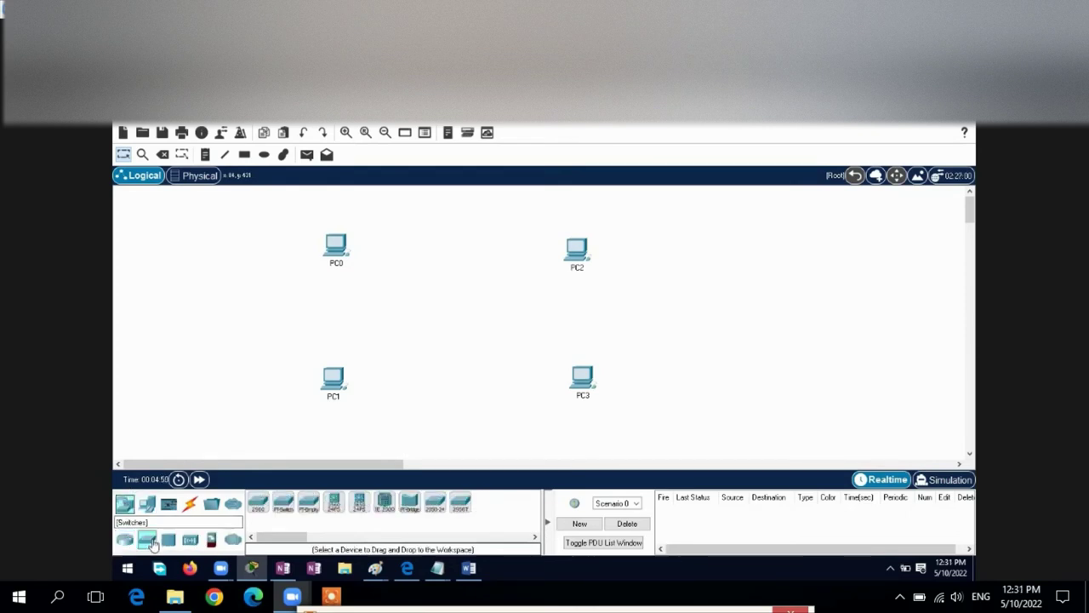
{"action": "left_click", "coordinate": [262, 505]}
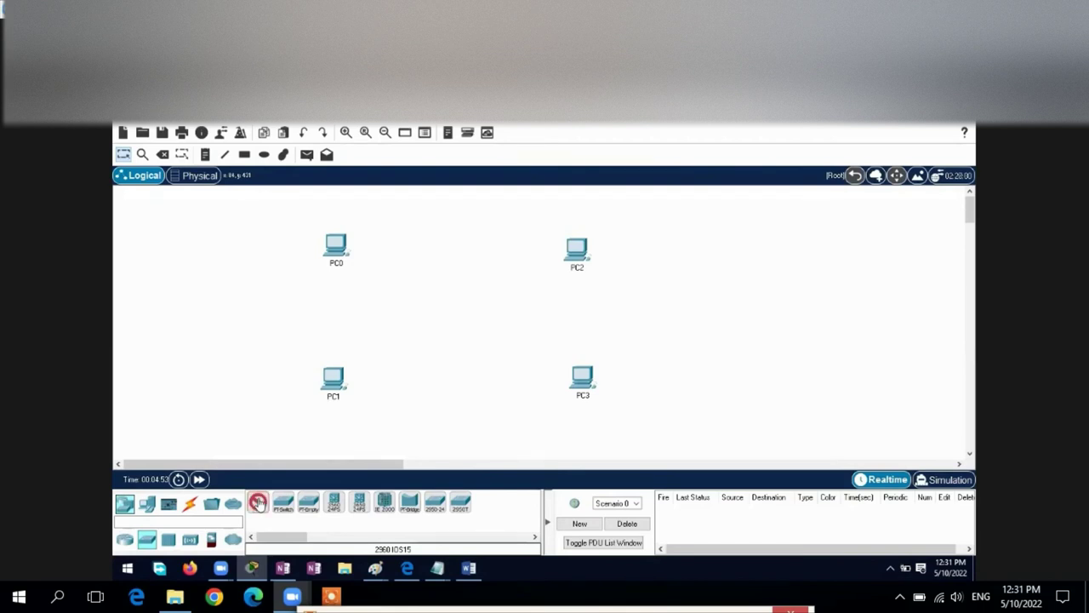
{"action": "left_click", "coordinate": [456, 312]}
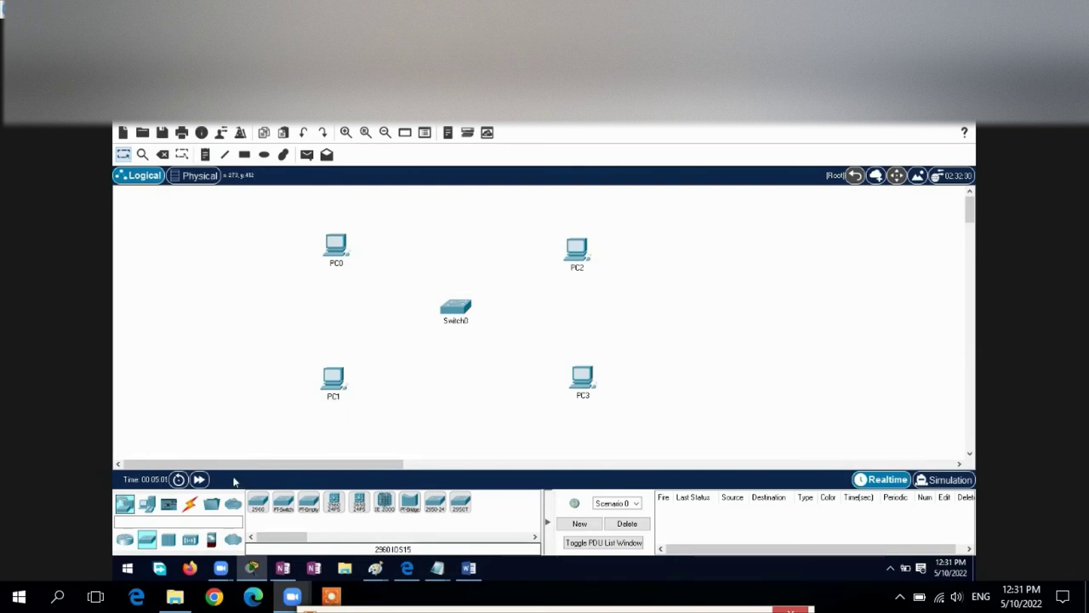
Connect PC0's FastEthernet0 port to a FastEthernet port on Switch0 with a Copper Straight-Through cable
{"action": "left_click", "coordinate": [191, 504]}
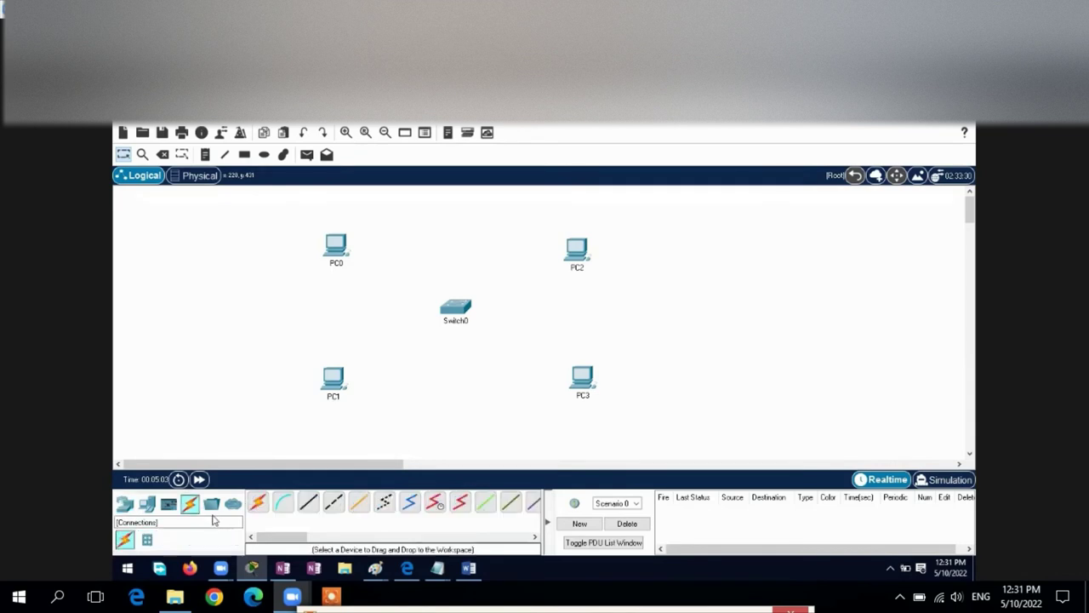
{"action": "left_click", "coordinate": [337, 247]}
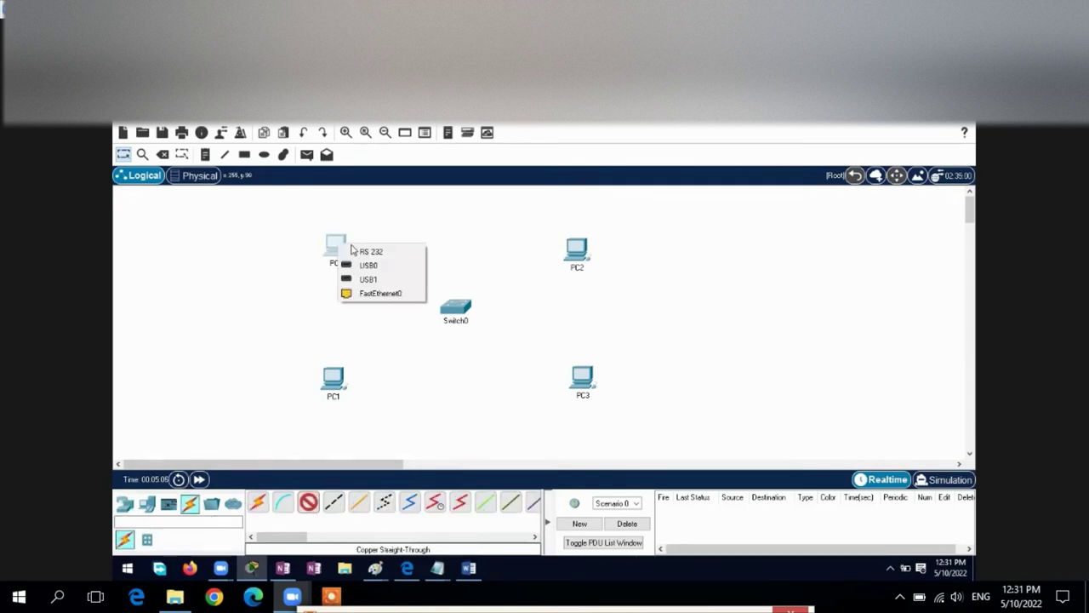
{"action": "left_click", "coordinate": [380, 292]}
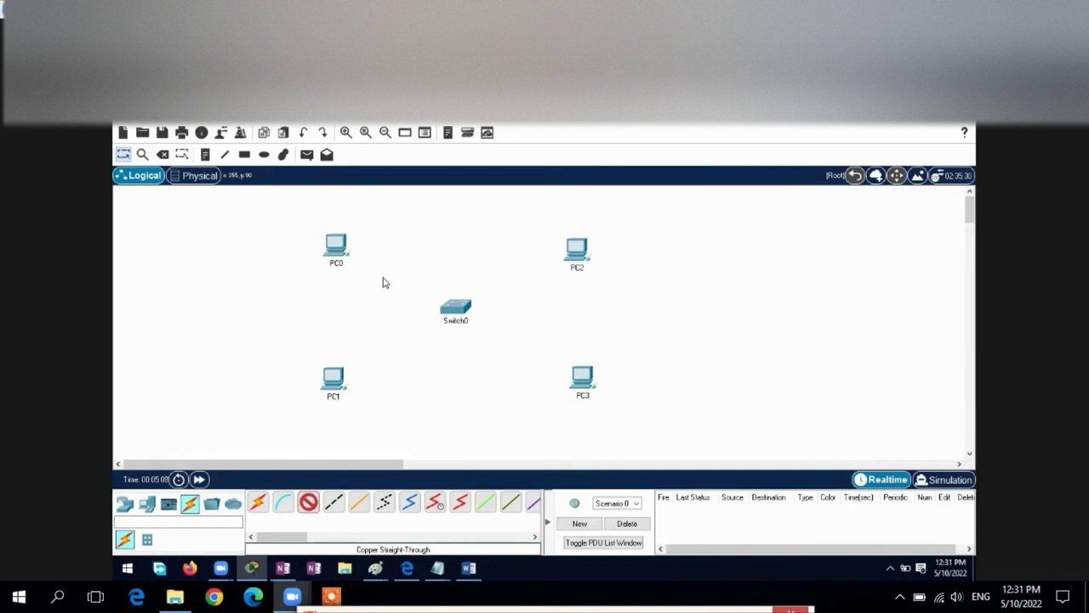
{"action": "left_click", "coordinate": [456, 312]}
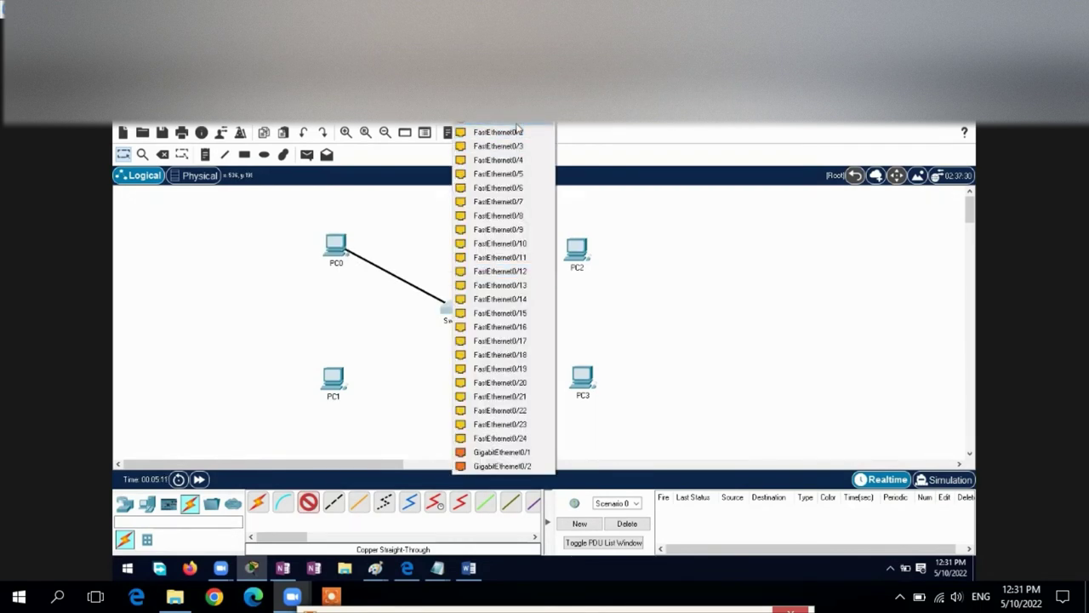
{"action": "left_click", "coordinate": [514, 130]}
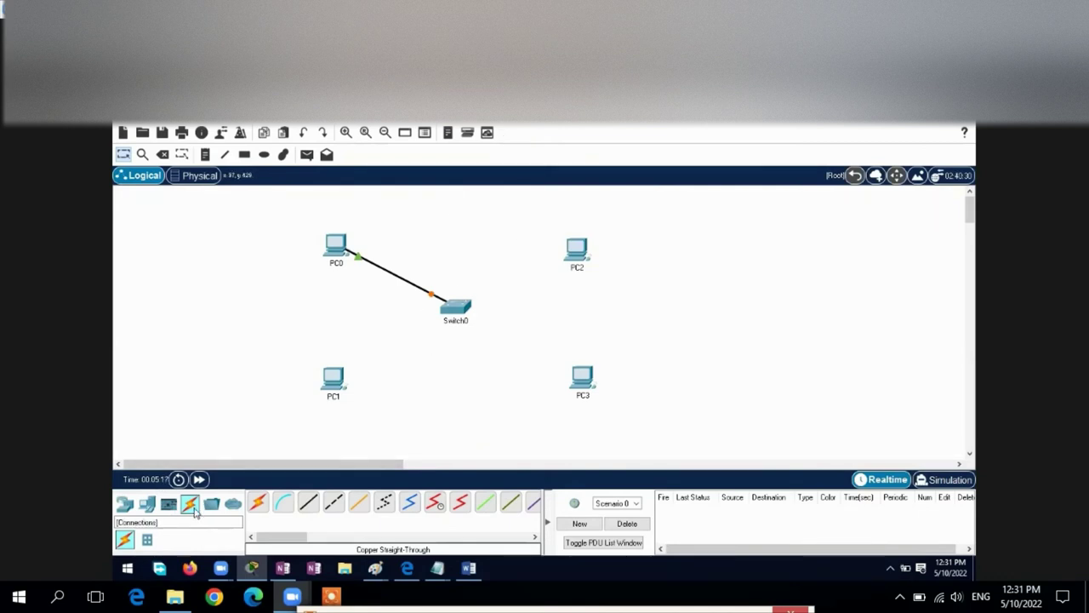
Connect PC1's FastEthernet0 port to a free FastEthernet port on Switch0 with a Copper Straight-Through cable
{"action": "left_click", "coordinate": [309, 509]}
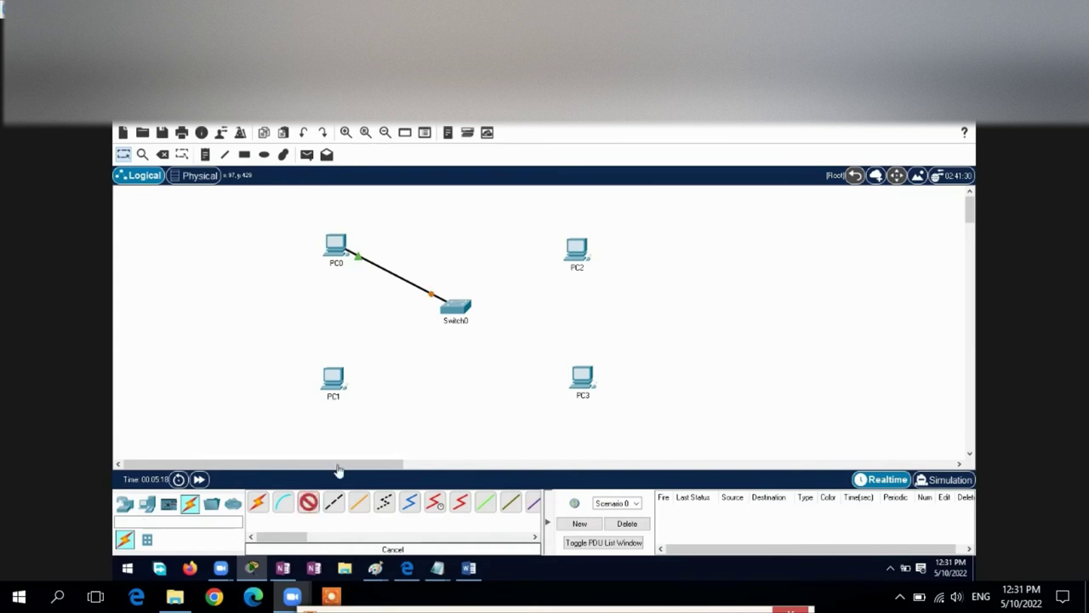
{"action": "left_click", "coordinate": [338, 380]}
{"action": "left_click", "coordinate": [385, 425]}
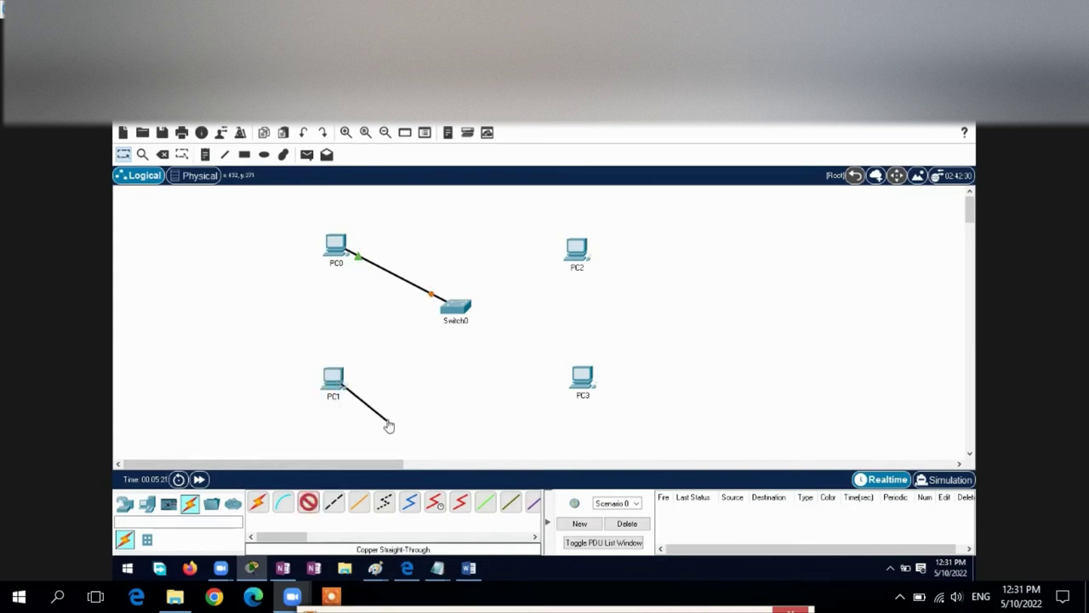
{"action": "left_click", "coordinate": [458, 316]}
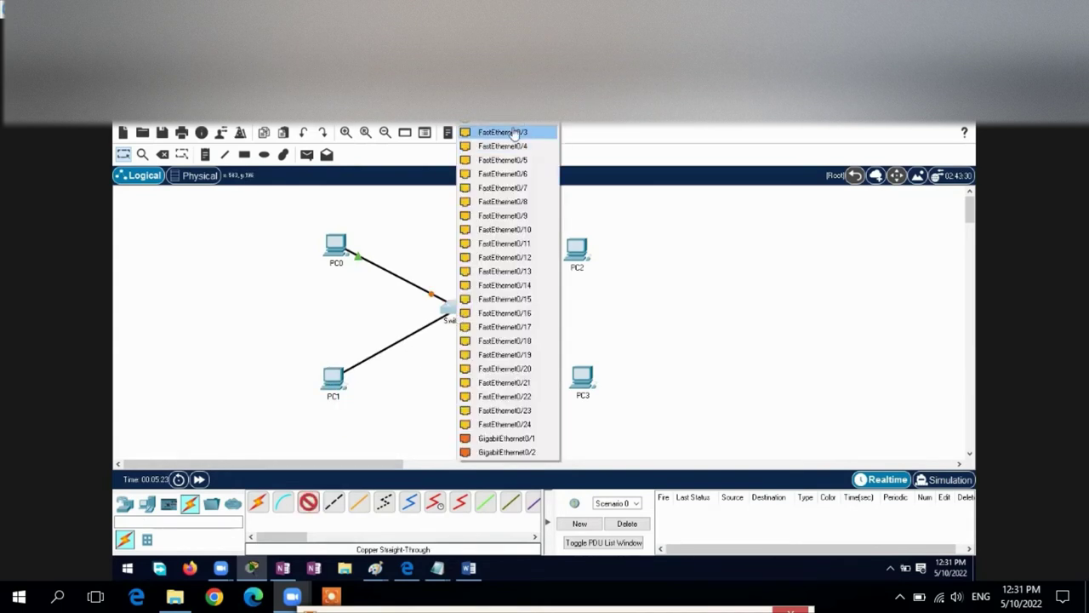
{"action": "left_click", "coordinate": [521, 124]}
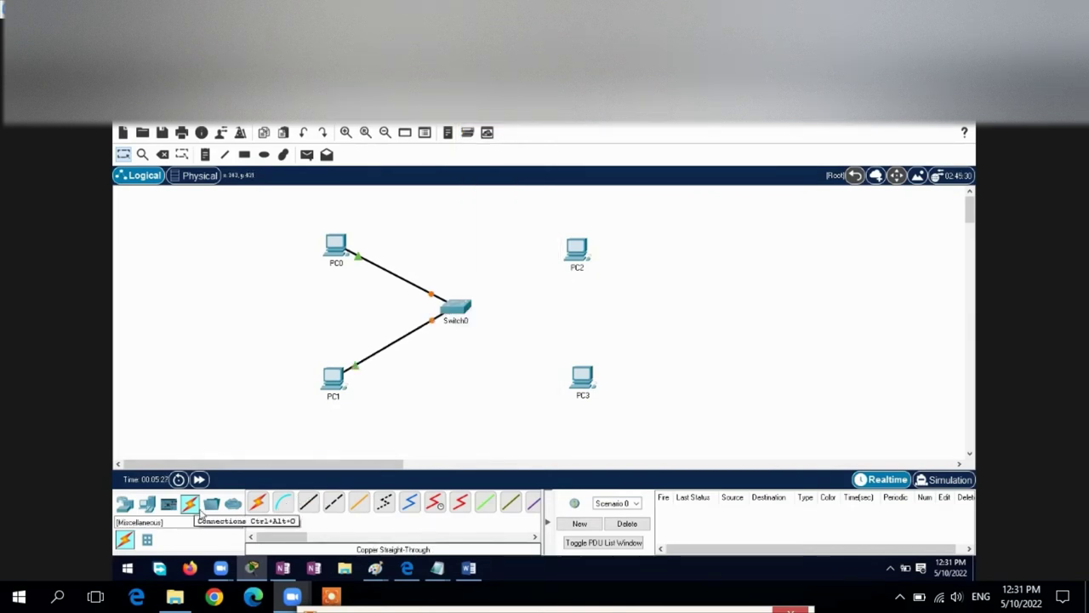
Connect PC3's FastEthernet0 port to a free FastEthernet port on Switch0 with a Copper Straight-Through cable
{"action": "left_click", "coordinate": [308, 504]}
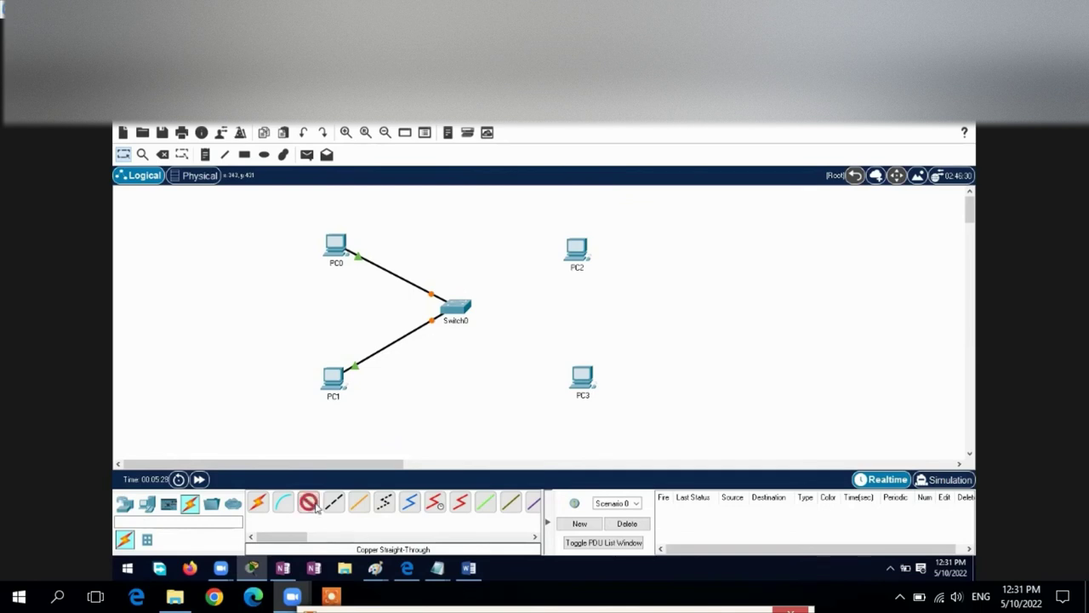
{"action": "left_click", "coordinate": [589, 383]}
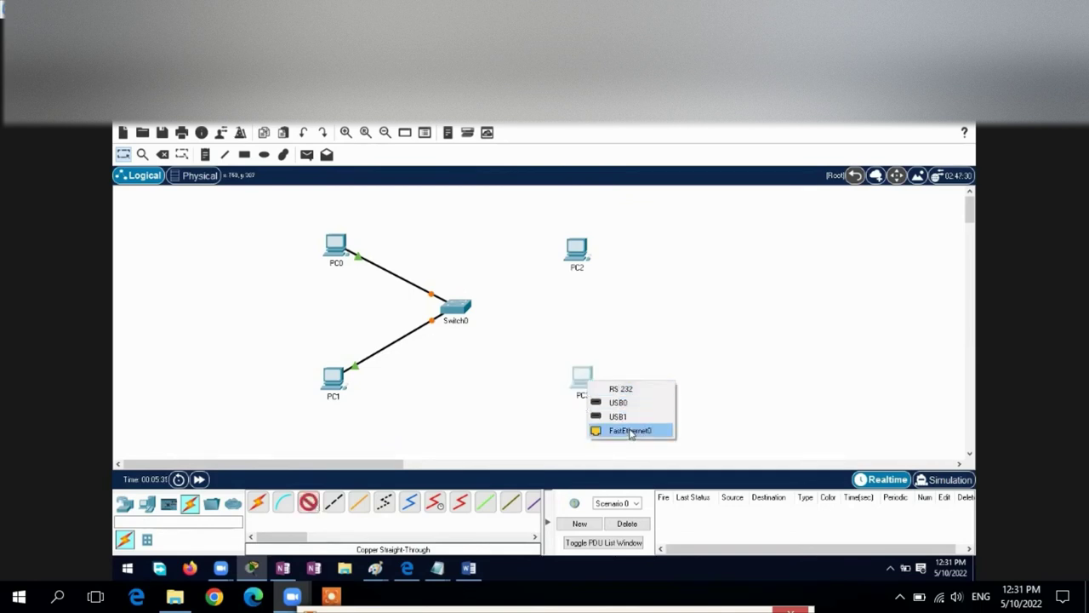
{"action": "left_click", "coordinate": [631, 432]}
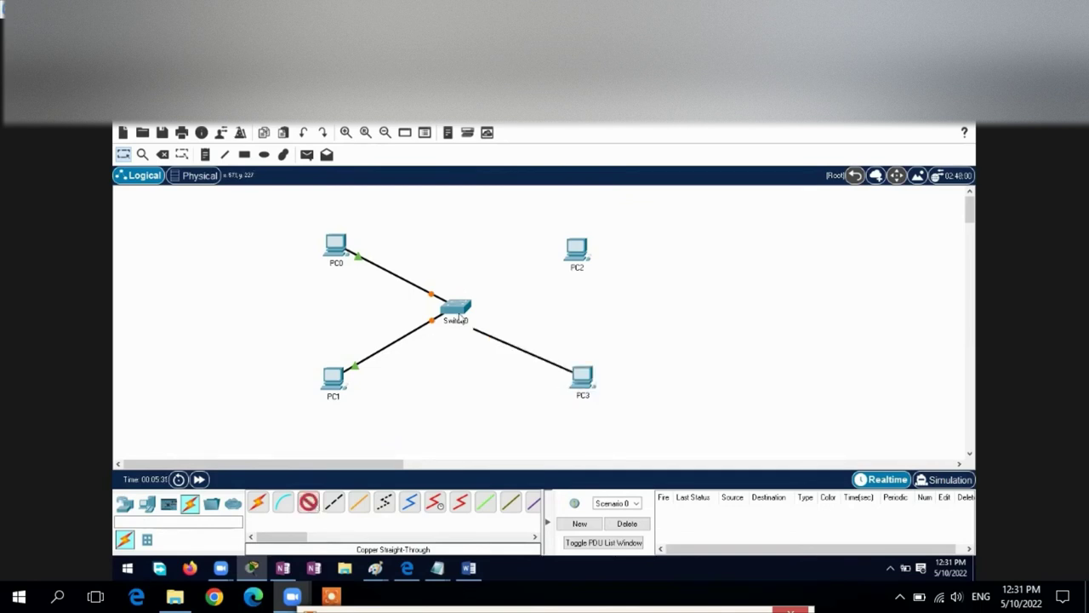
{"action": "left_click", "coordinate": [464, 314]}
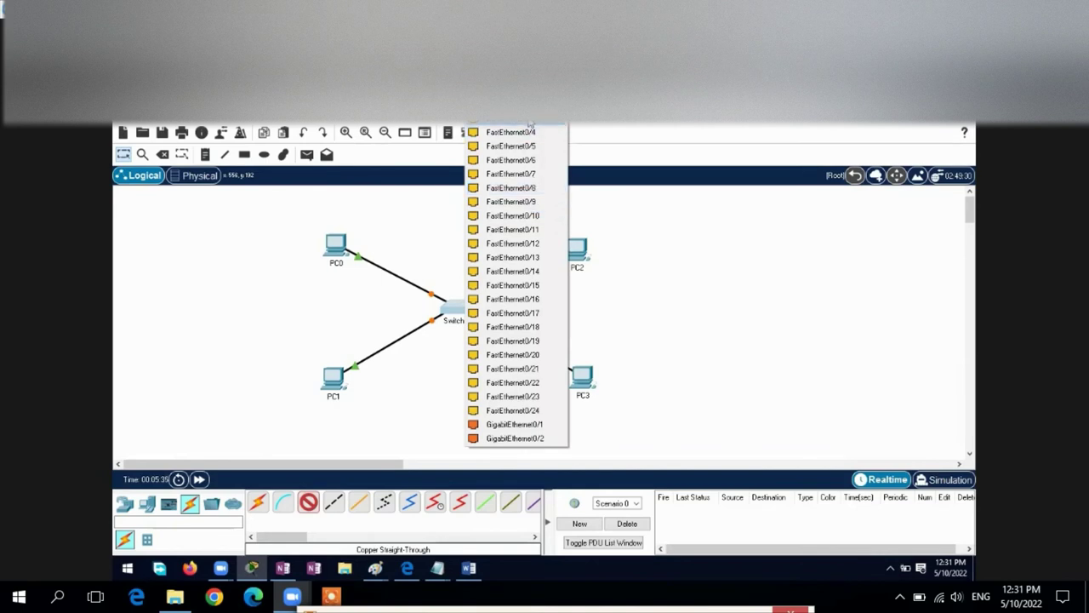
{"action": "left_click", "coordinate": [530, 127]}
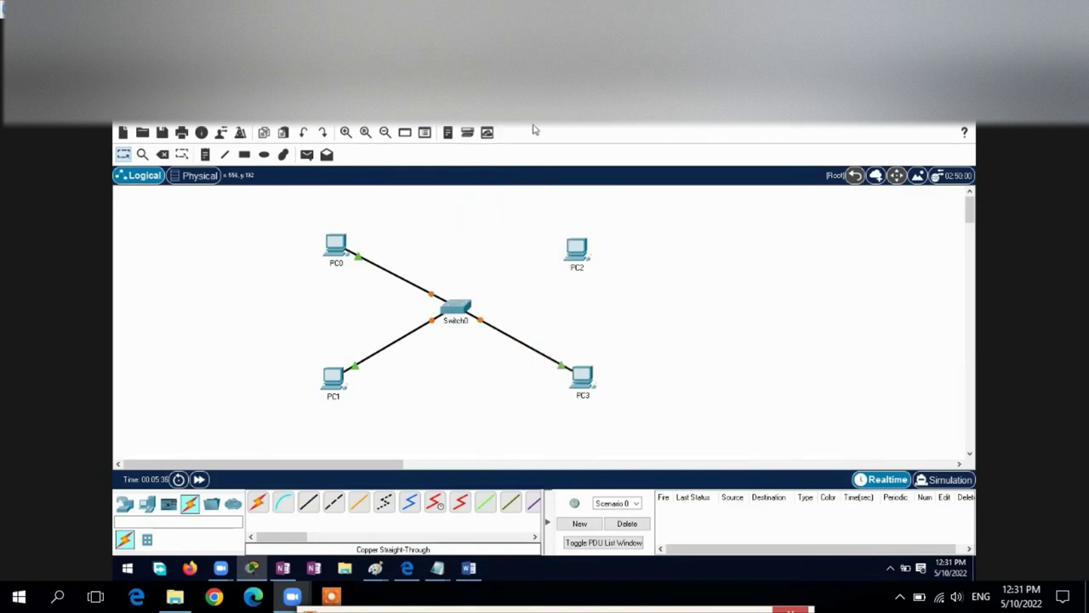
Connect PC2's FastEthernet0 port to a free FastEthernet port on Switch0 with a Copper Straight-Through cable
{"action": "left_click", "coordinate": [310, 504]}
{"action": "left_click", "coordinate": [587, 249]}
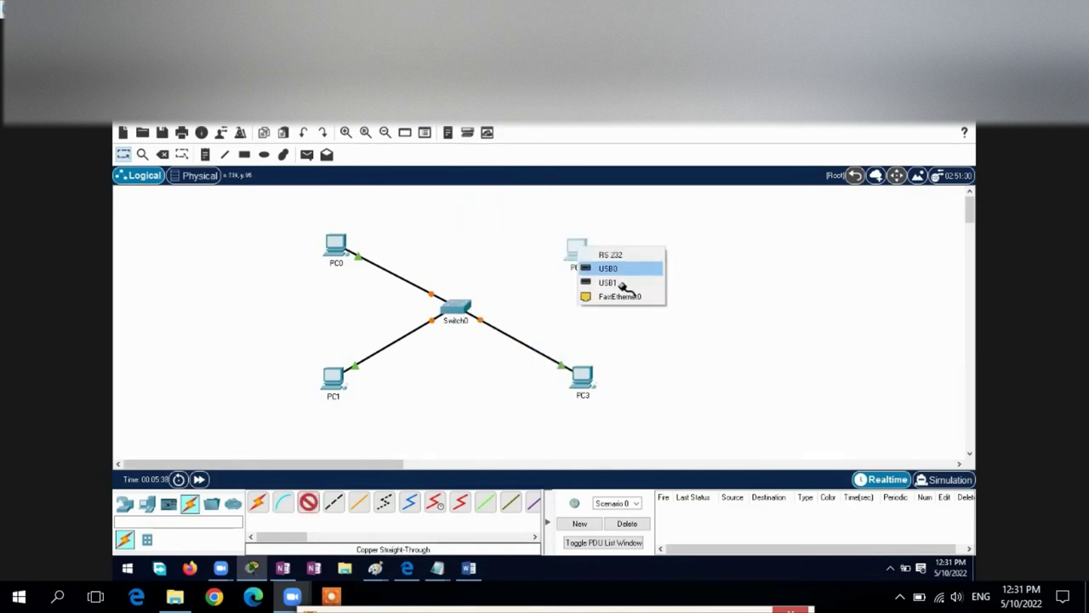
{"action": "left_click", "coordinate": [620, 284]}
{"action": "left_click", "coordinate": [456, 308]}
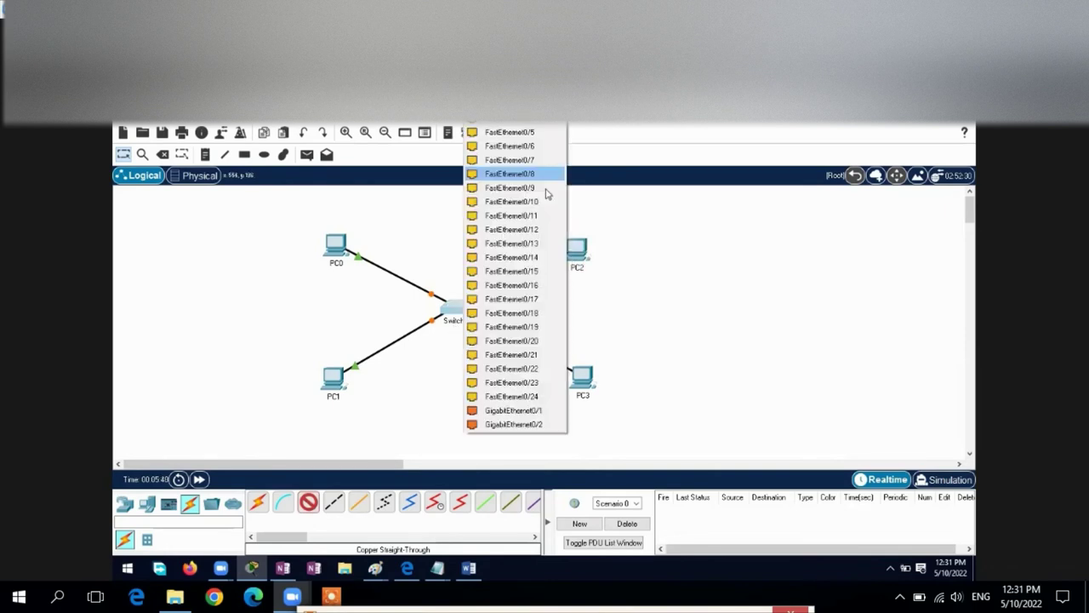
{"action": "left_click", "coordinate": [492, 189]}
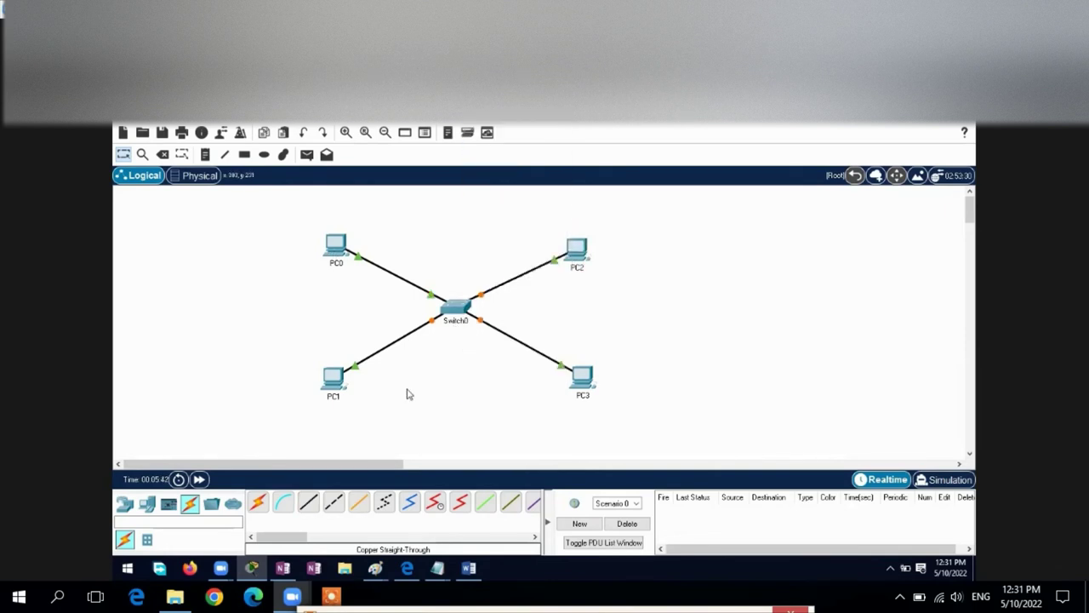
Give PC0 the static IPv4 address 10.0.0.1 with subnet mask 255.0.0.0 and close its configuration window
{"action": "left_click_drag", "start_coordinate": [336, 245], "coordinate": [339, 246]}
{"action": "left_click", "coordinate": [423, 134]}
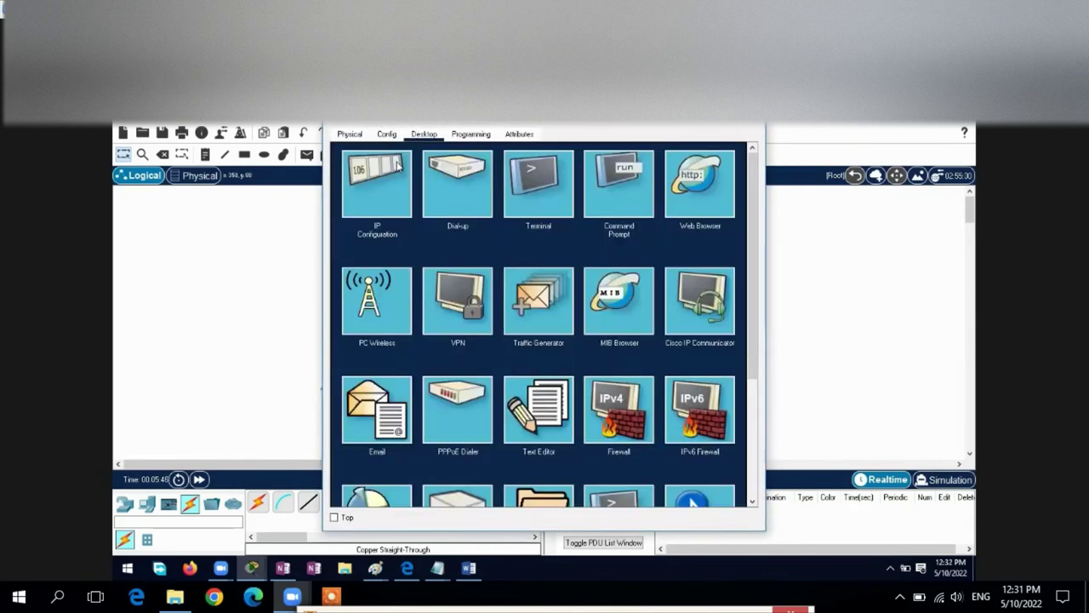
{"action": "left_click", "coordinate": [379, 175]}
{"action": "left_click", "coordinate": [500, 223]}
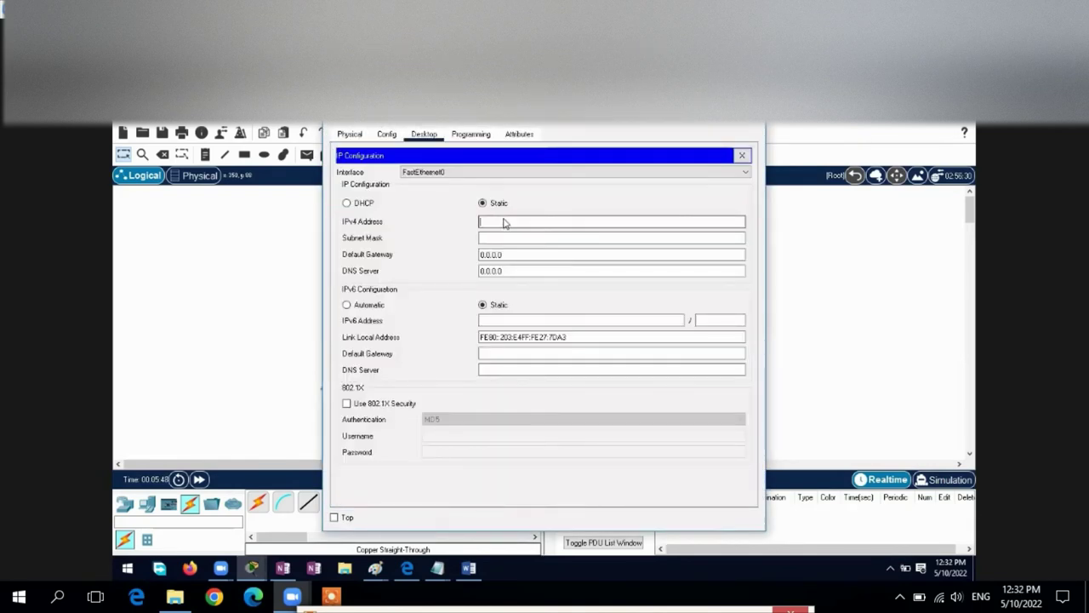
{"action": "type", "text": "10.0"}
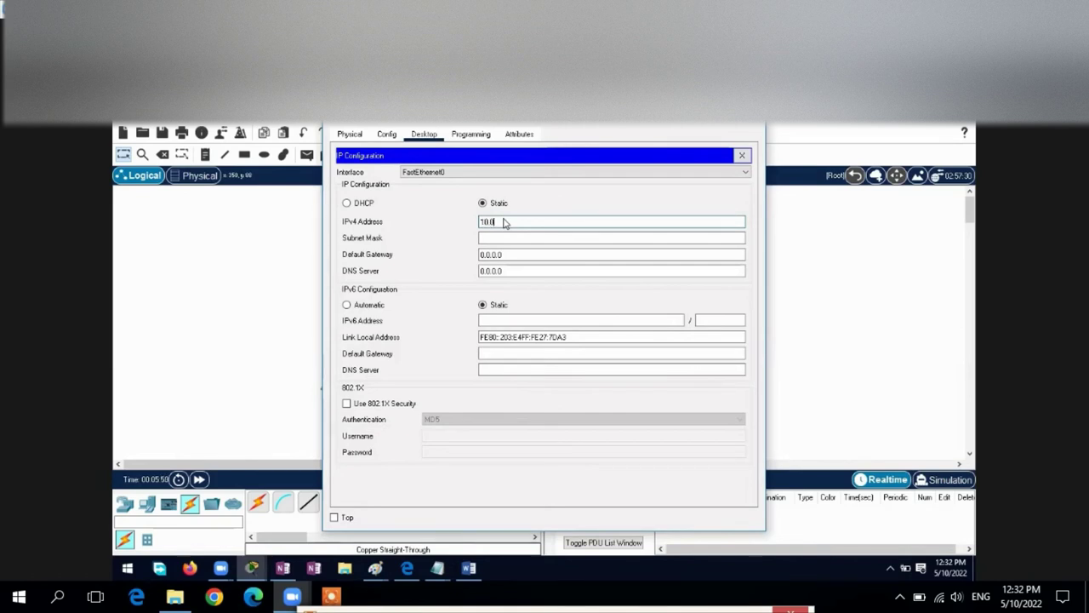
{"action": "type", "text": ".0.1"}
{"action": "left_click", "coordinate": [492, 242]}
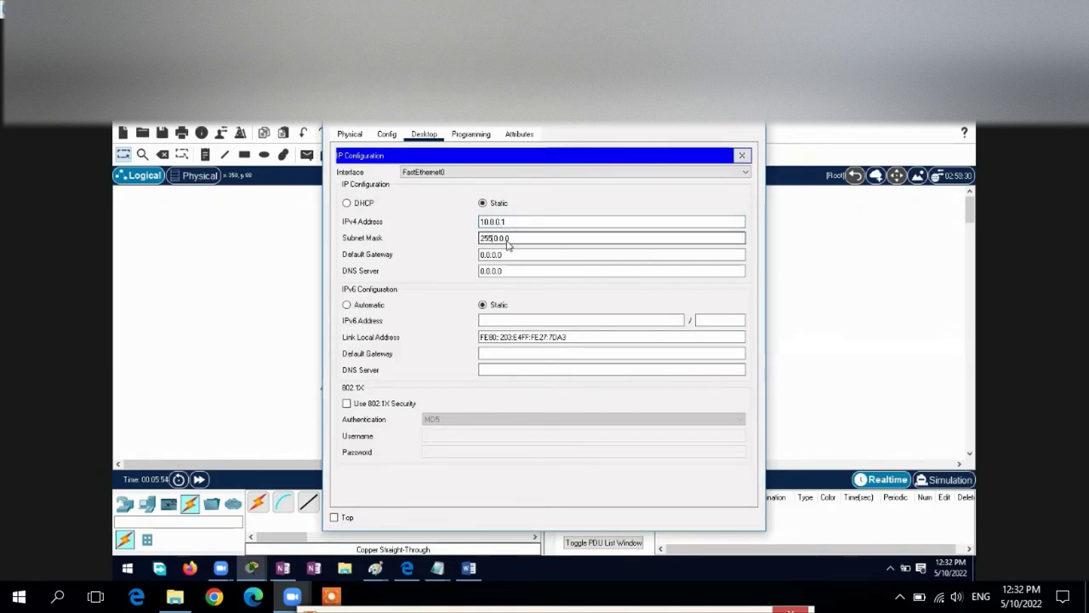
{"action": "left_click", "coordinate": [750, 110]}
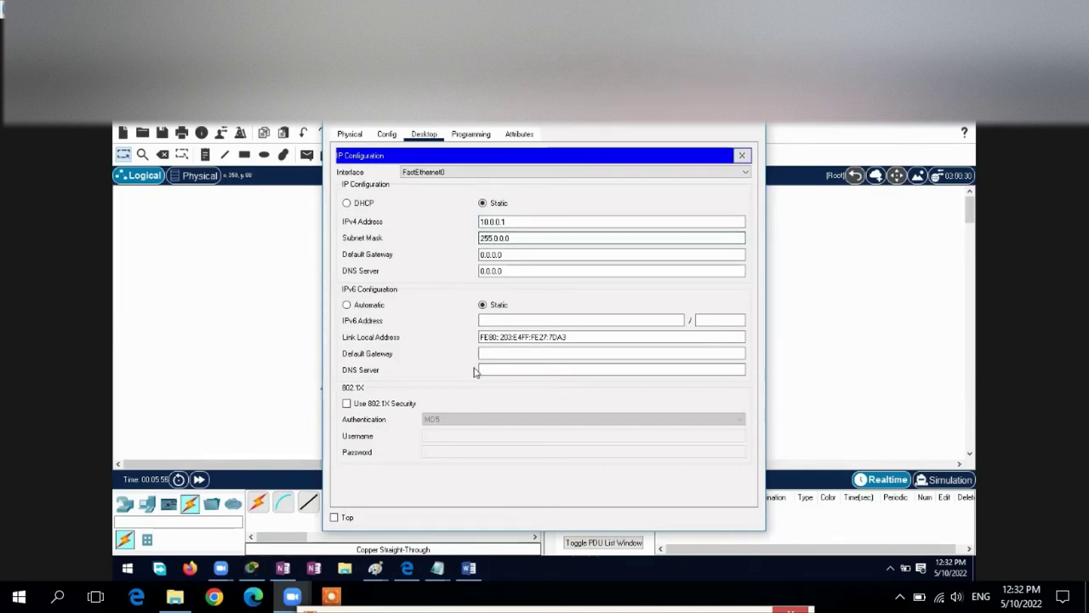
Give PC1 the static IPv4 address 10.0.0.2 with subnet mask 255.0.0.0 and close its configuration window
{"action": "left_click", "coordinate": [334, 381]}
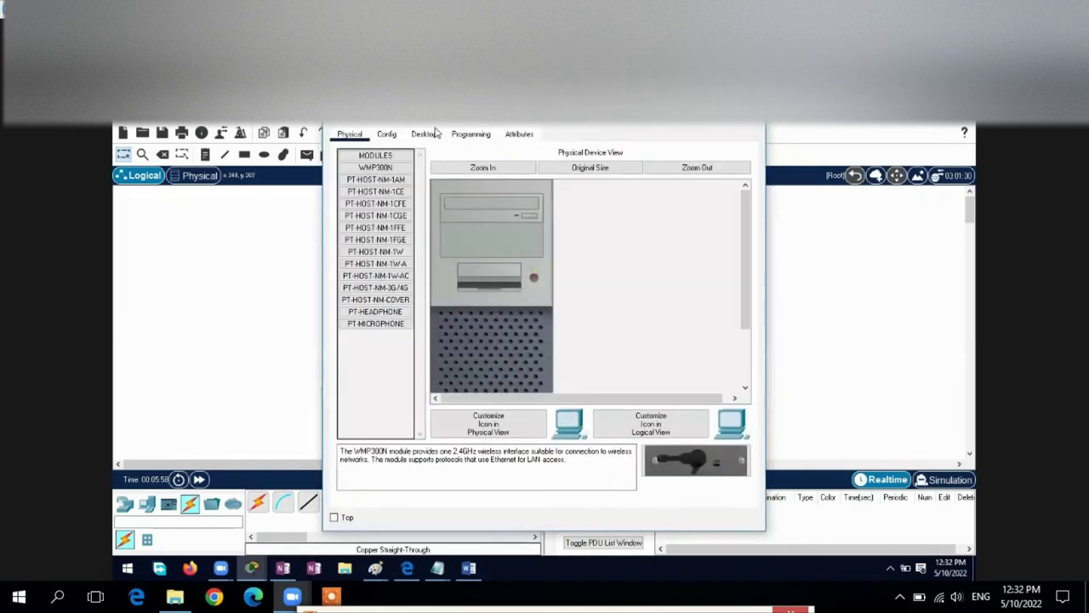
{"action": "left_click", "coordinate": [426, 134]}
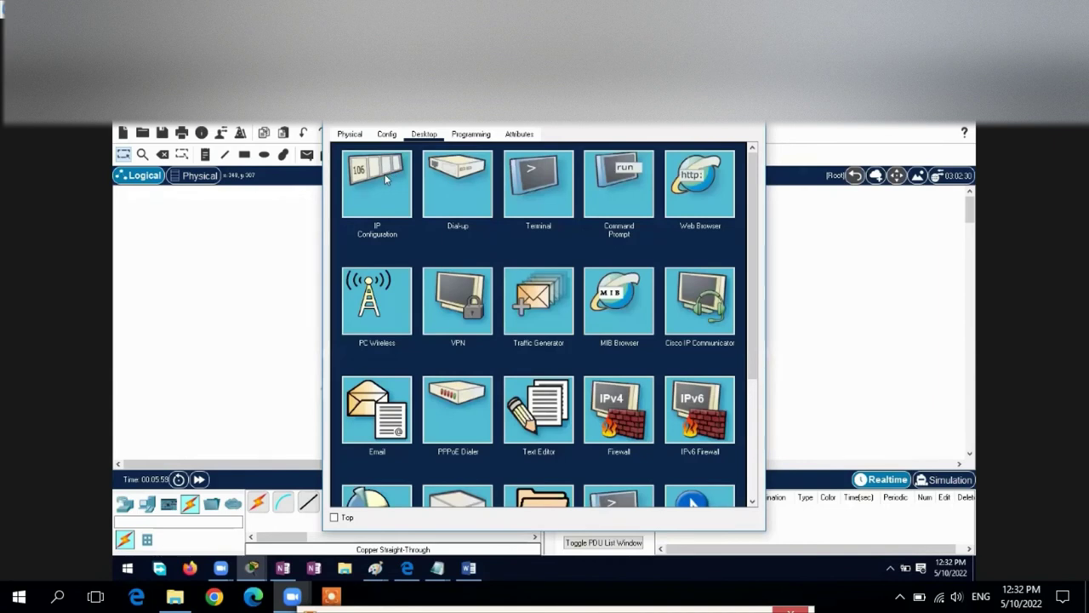
{"action": "left_click", "coordinate": [395, 178]}
{"action": "left_click", "coordinate": [509, 220]}
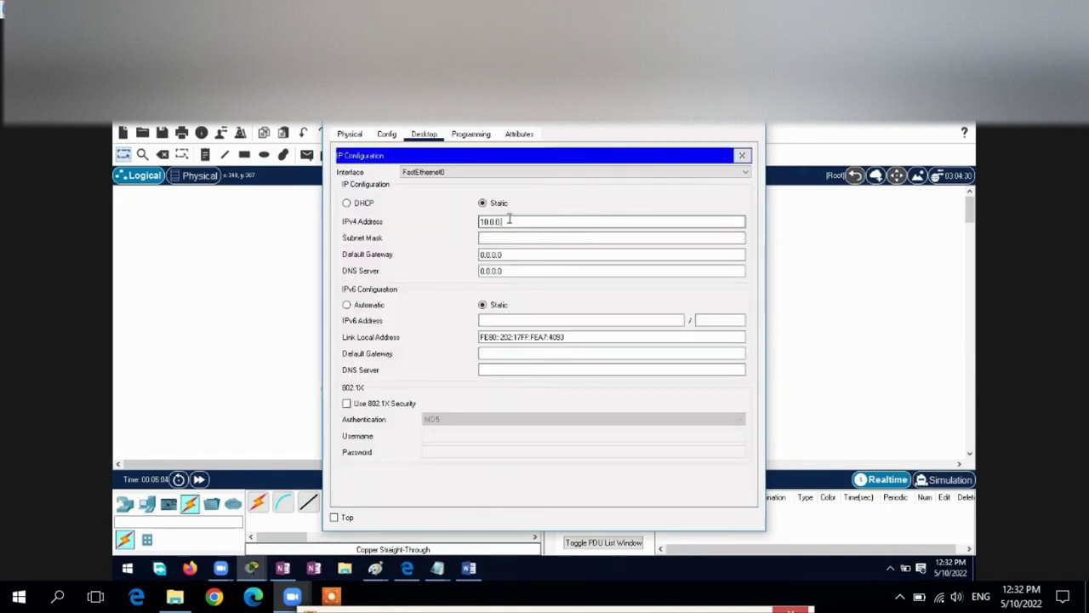
{"action": "type", "text": "10.0.0.2"}
{"action": "left_click", "coordinate": [535, 239]}
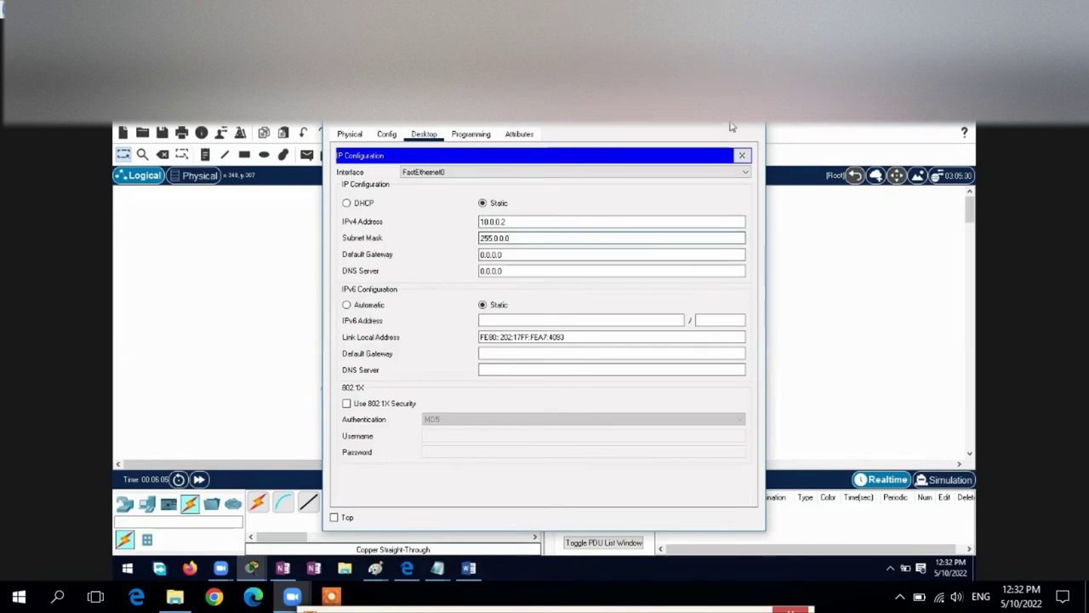
{"action": "key", "text": "alt+F4"}
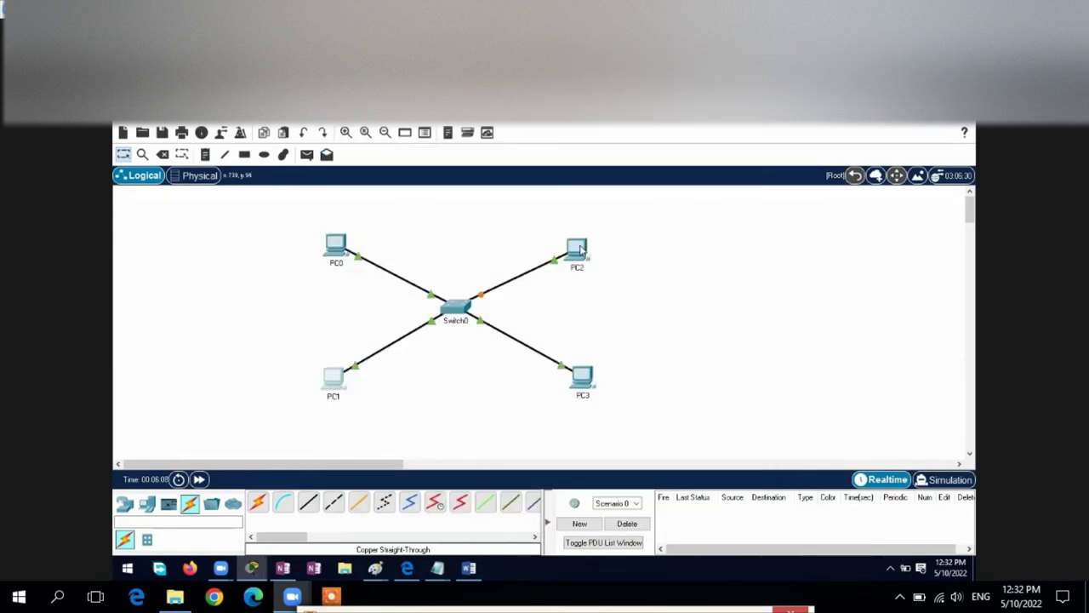
Give PC2 the static IPv4 address 10.0.0.3 with the default subnet mask and close its configuration window
{"action": "left_click", "coordinate": [580, 249]}
{"action": "left_click", "coordinate": [424, 133]}
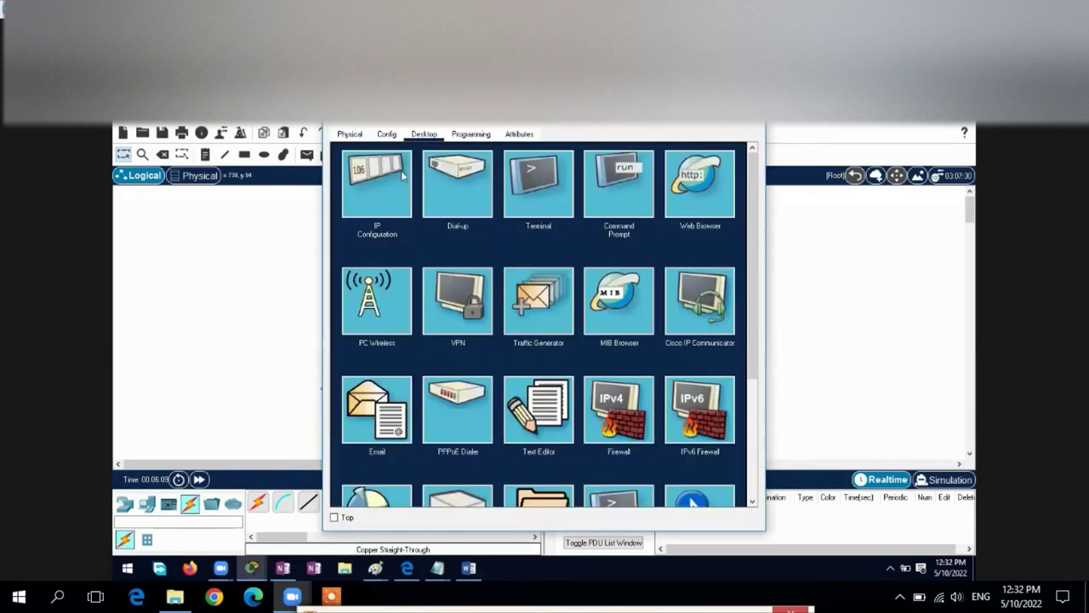
{"action": "left_click", "coordinate": [370, 186]}
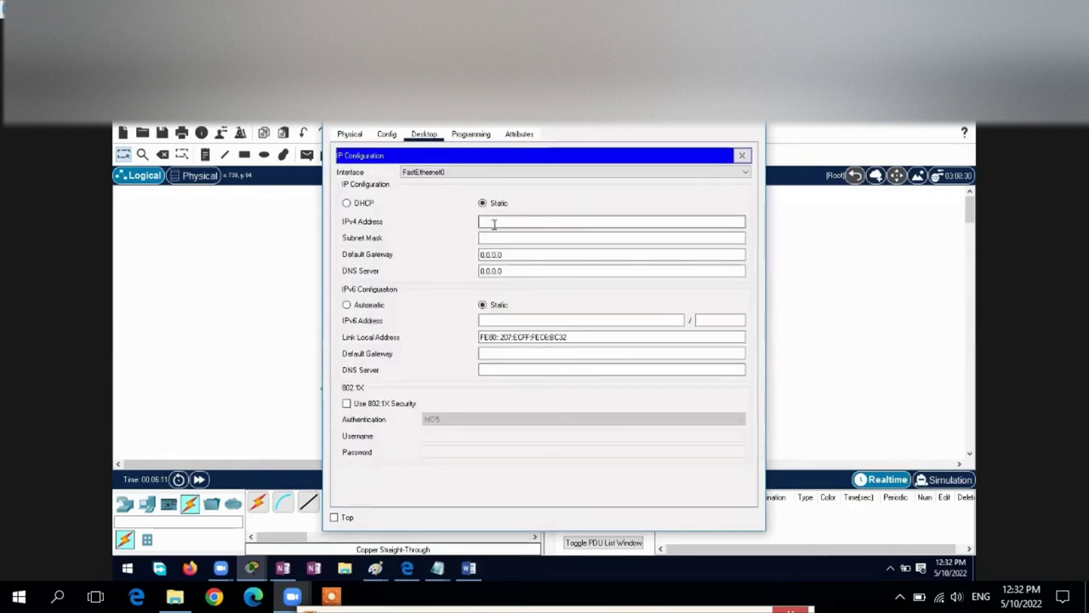
{"action": "type", "text": "10"}
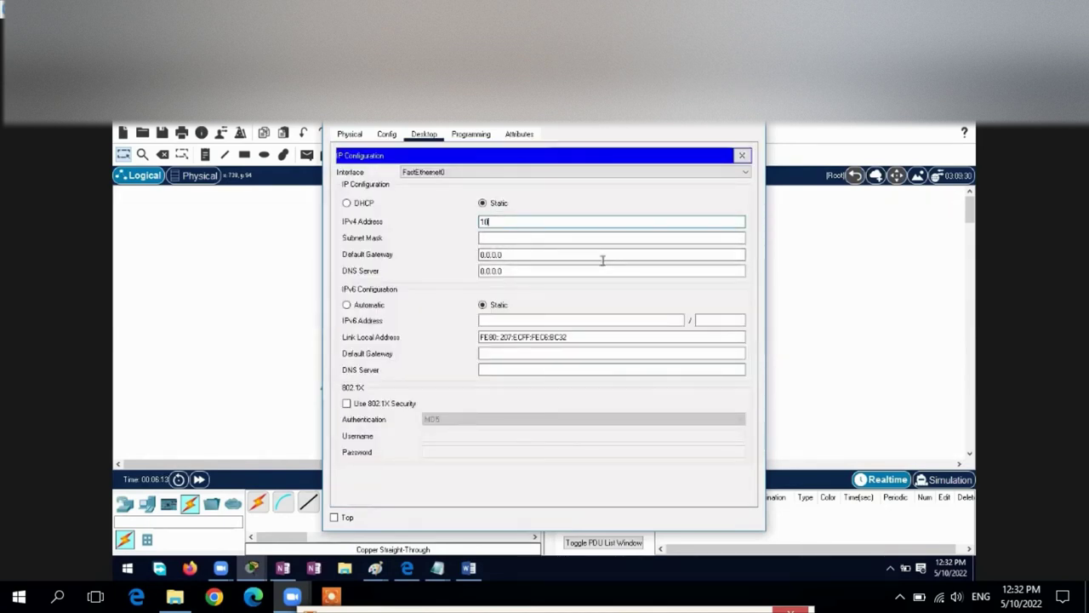
{"action": "type", "text": ".0.0.3"}
{"action": "left_click", "coordinate": [584, 241]}
{"action": "left_click", "coordinate": [752, 131]}
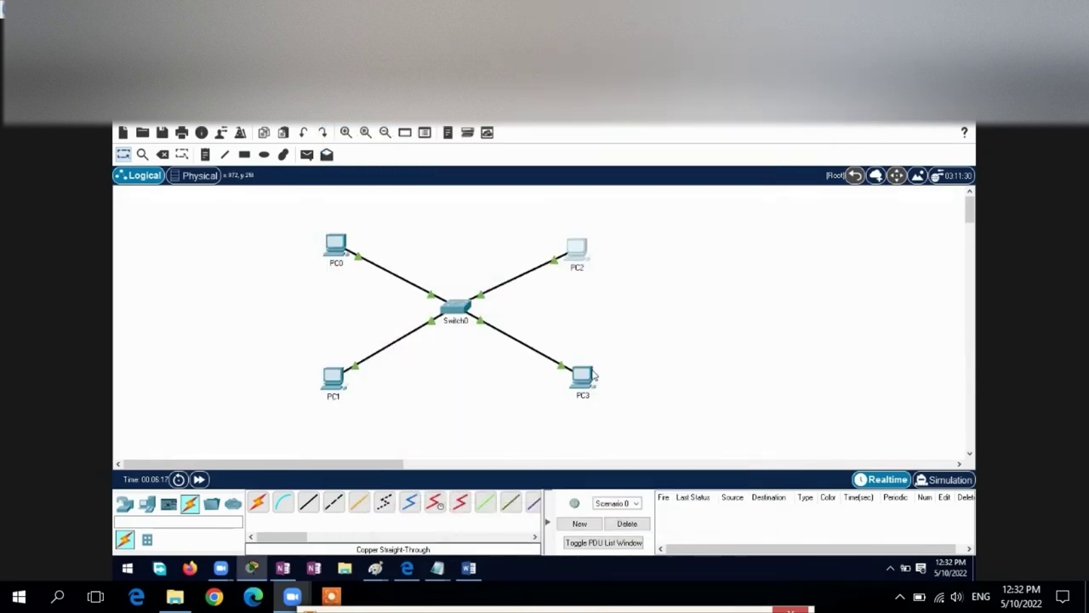
Give PC3 the static IPv4 address 10.0.0.4 with the default subnet mask
{"action": "left_click", "coordinate": [594, 374]}
{"action": "left_click", "coordinate": [423, 134]}
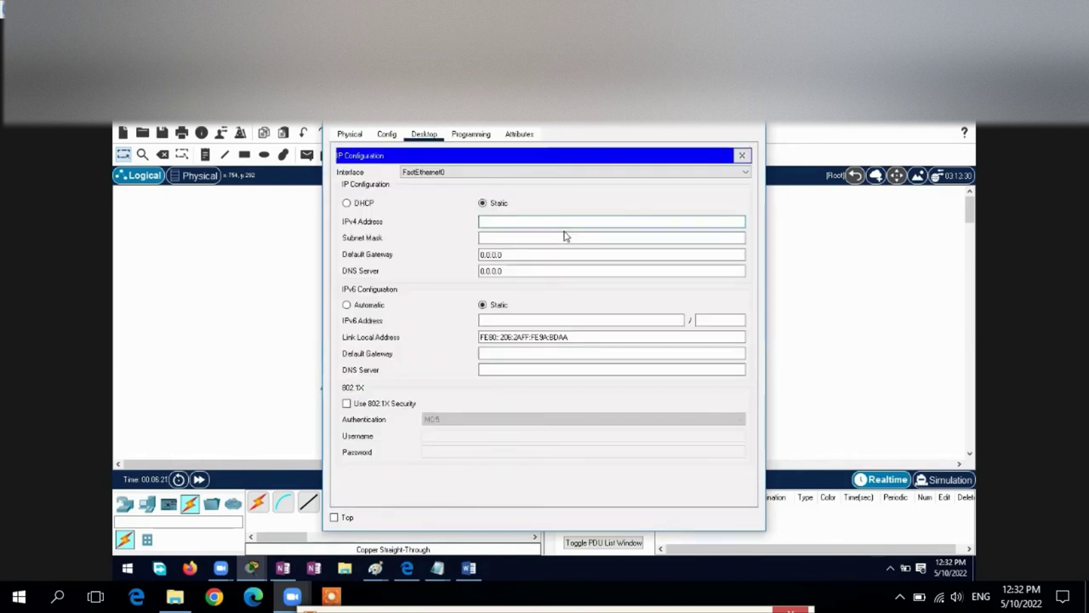
{"action": "type", "text": "10.0.0.4"}
{"action": "left_click", "coordinate": [564, 236]}
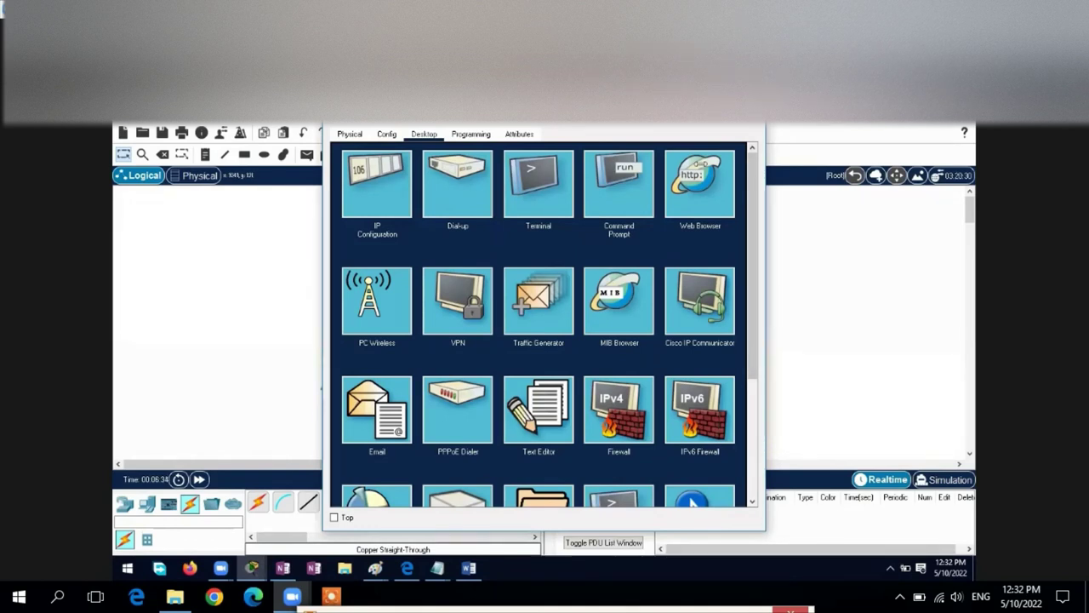
Ping 10.0.0.2 from PC0's Command Prompt to test its connection to PC1, and close the PC0 window
{"action": "left_click", "coordinate": [343, 240]}
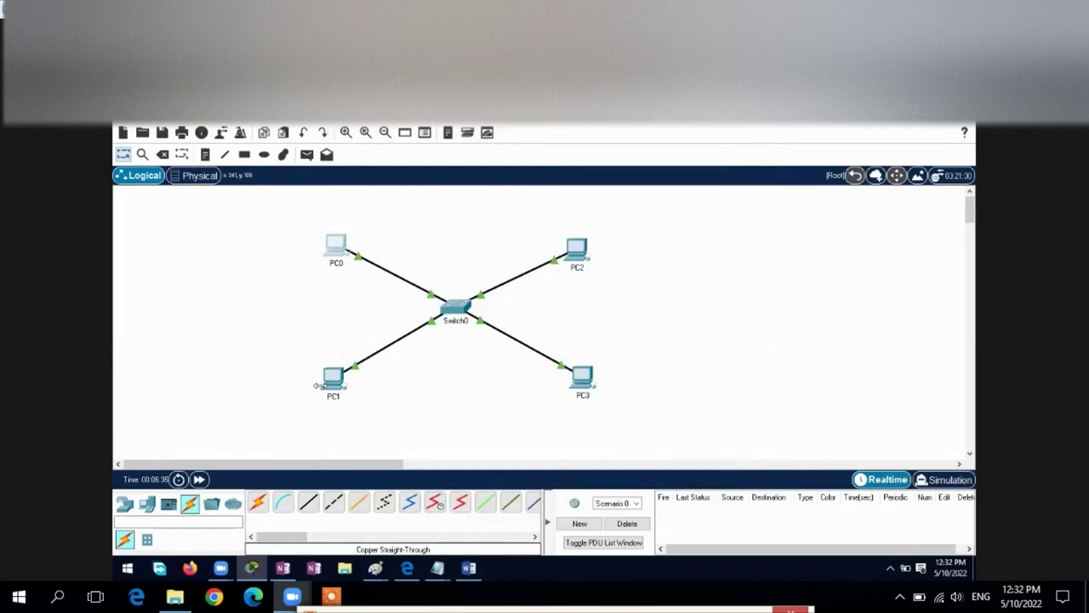
{"action": "left_click", "coordinate": [340, 252]}
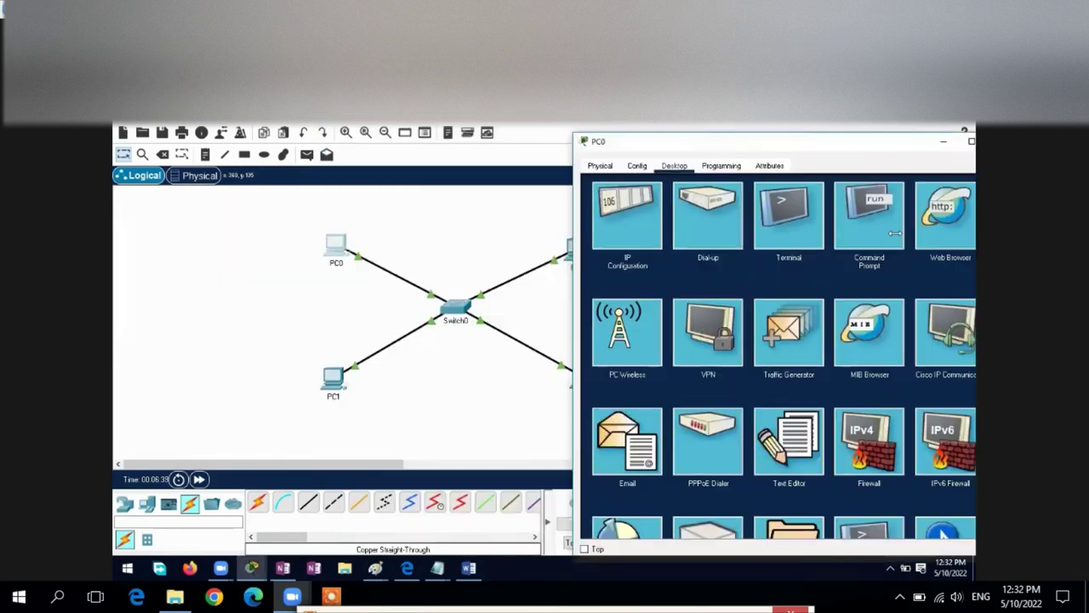
{"action": "left_click", "coordinate": [867, 206]}
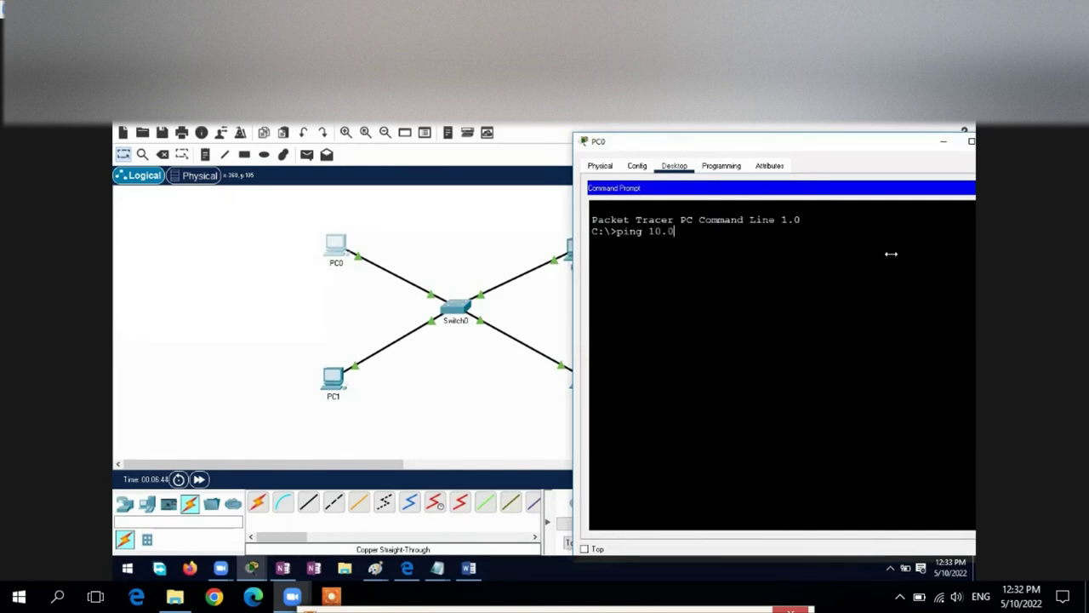
{"action": "type", "text": "ping 10.0.0.12"}
{"action": "key", "text": "Return"}
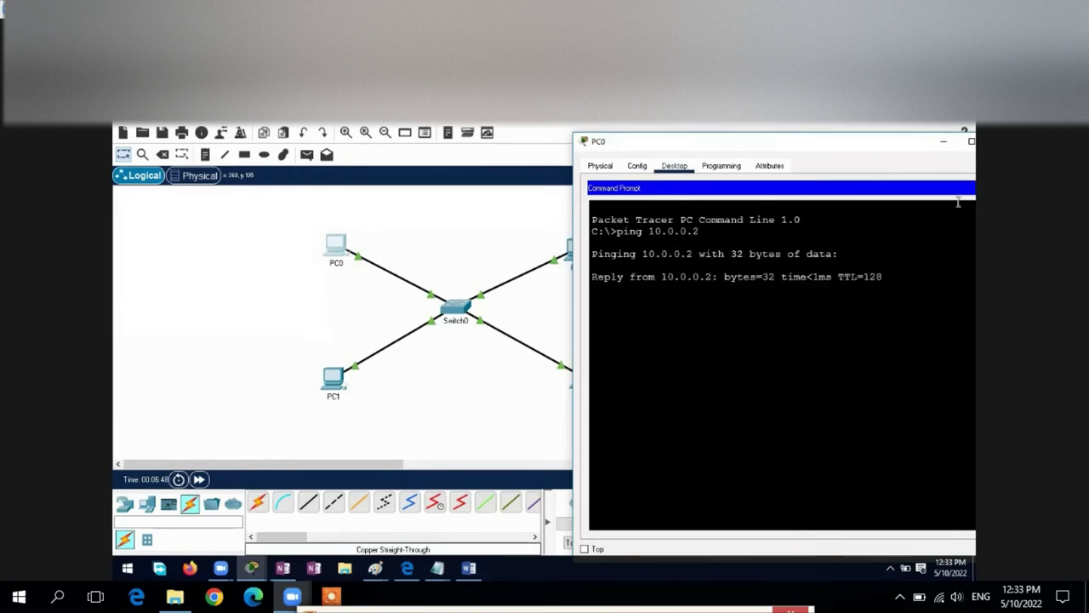
{"action": "left_click_drag", "start_coordinate": [931, 142], "coordinate": [627, 181]}
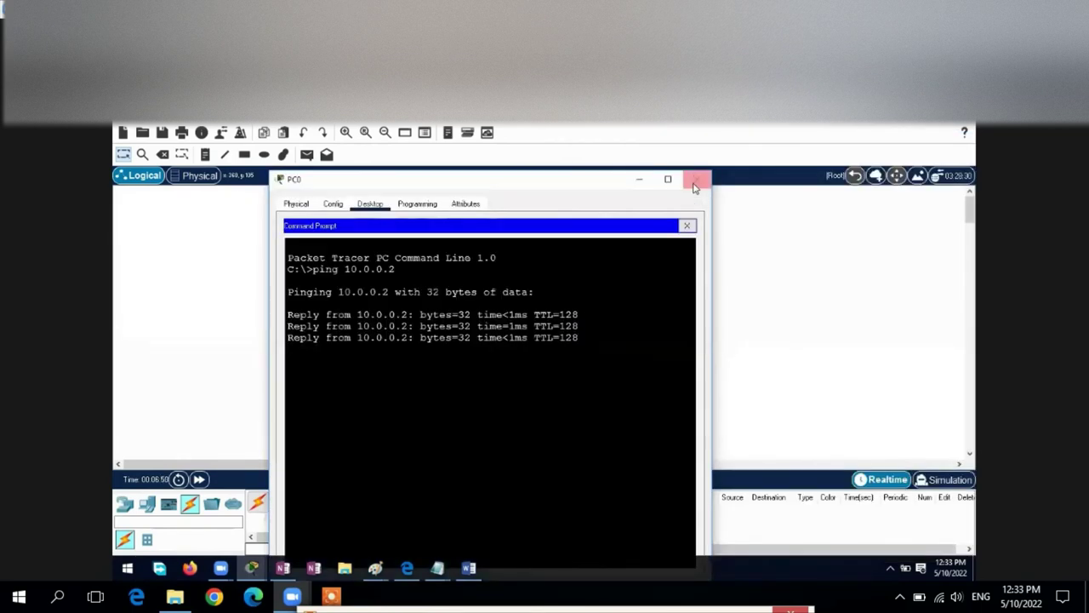
{"action": "left_click", "coordinate": [694, 181]}
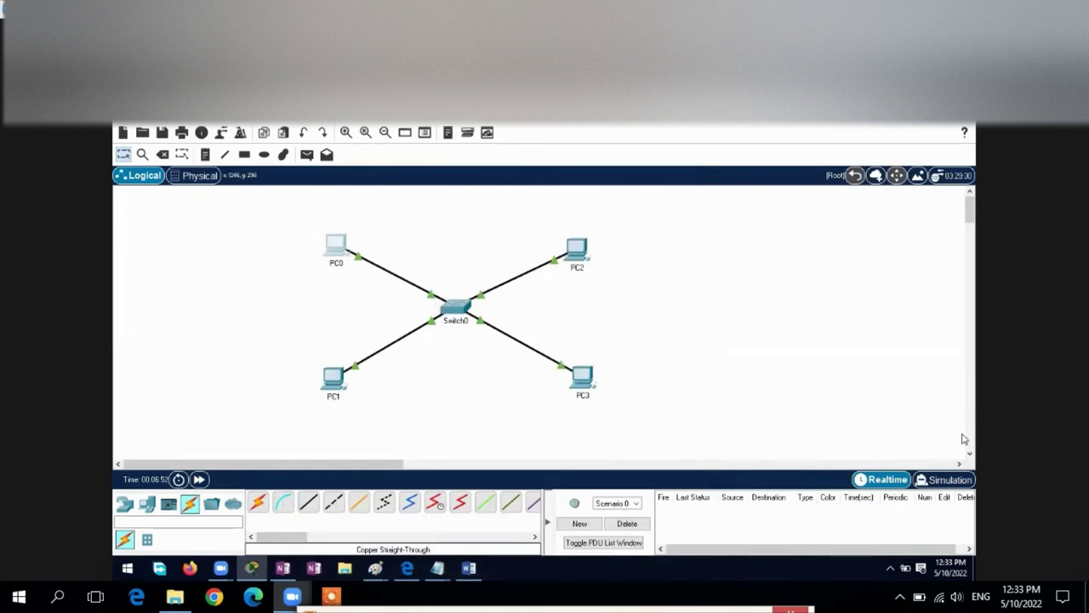
Switch to Simulation mode and exclude NTP and STP from the visible event filters
{"action": "left_click", "coordinate": [950, 482]}
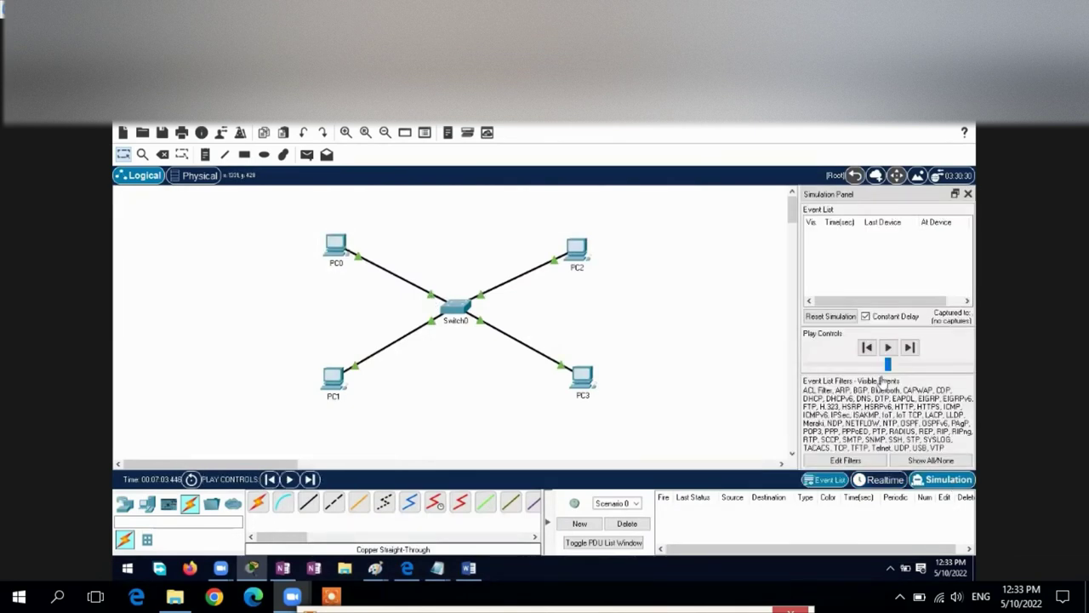
{"action": "left_click", "coordinate": [851, 460]}
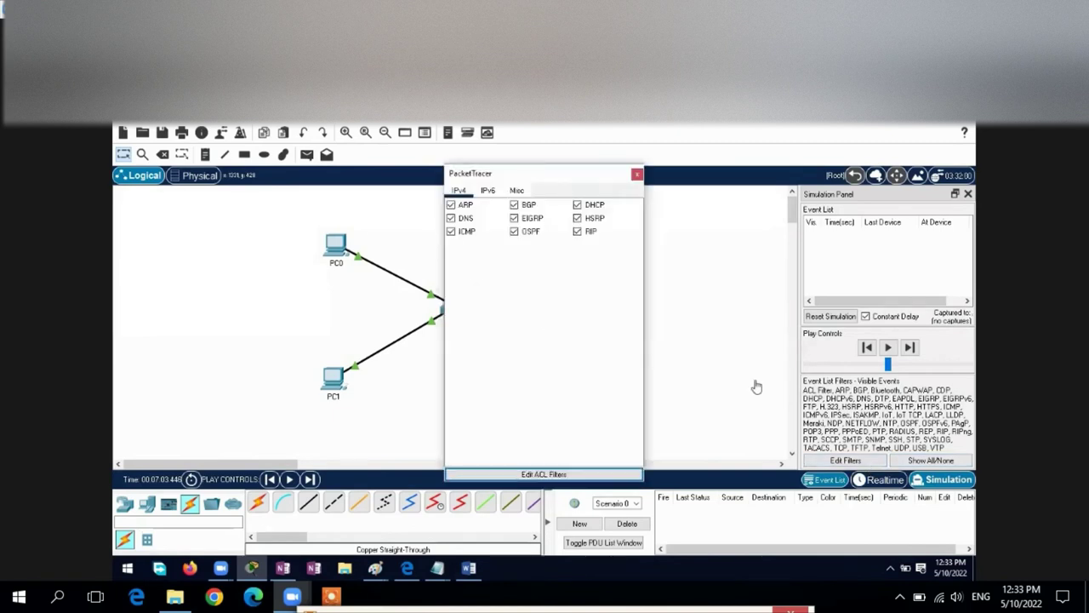
{"action": "left_click", "coordinate": [516, 191]}
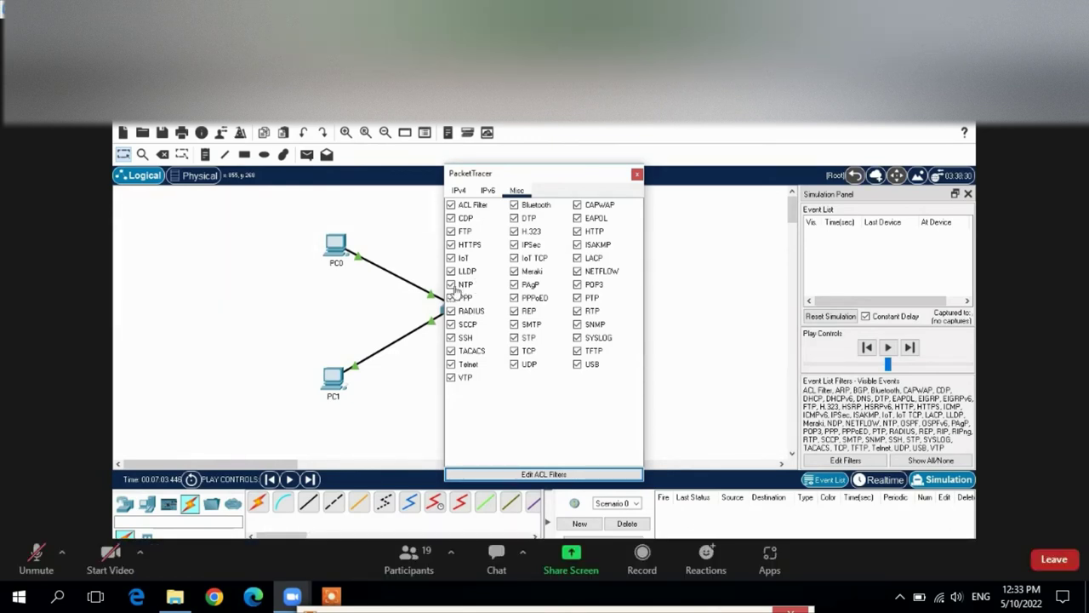
{"action": "left_click", "coordinate": [452, 285]}
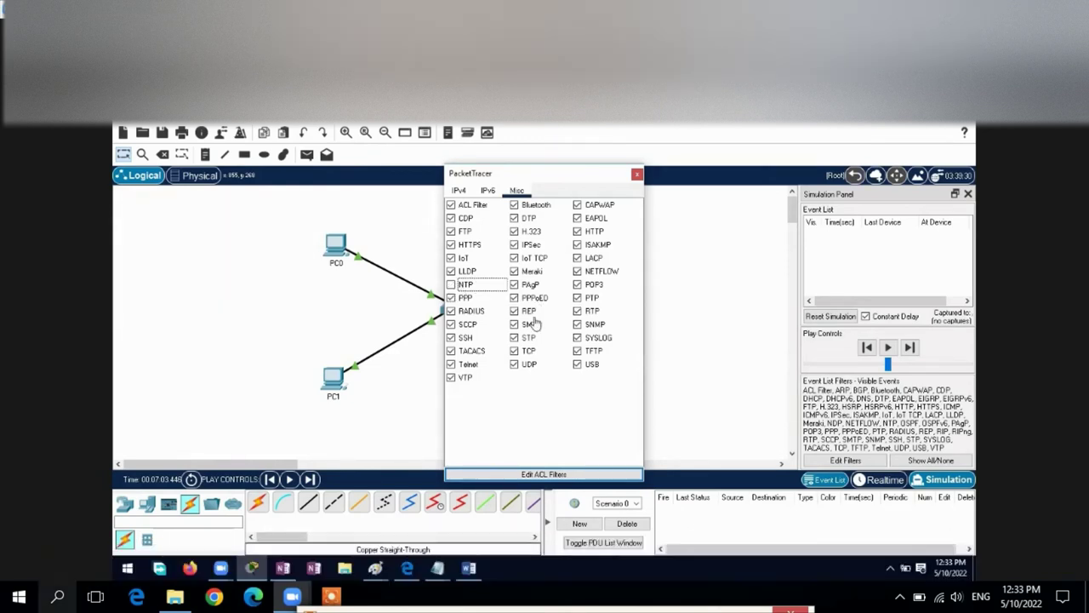
{"action": "left_click", "coordinate": [515, 339]}
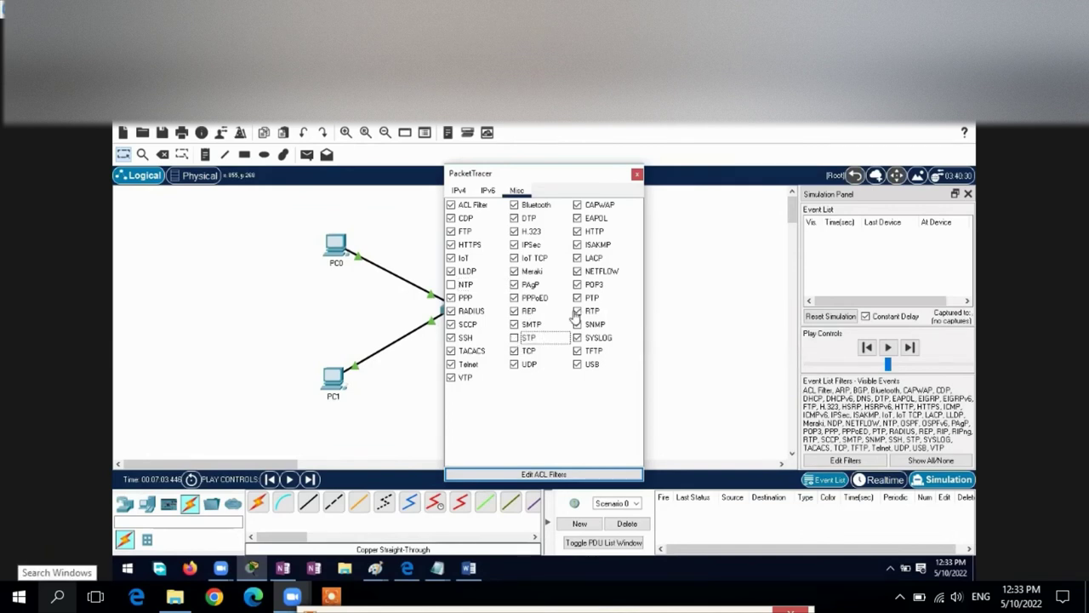
{"action": "left_click", "coordinate": [637, 175]}
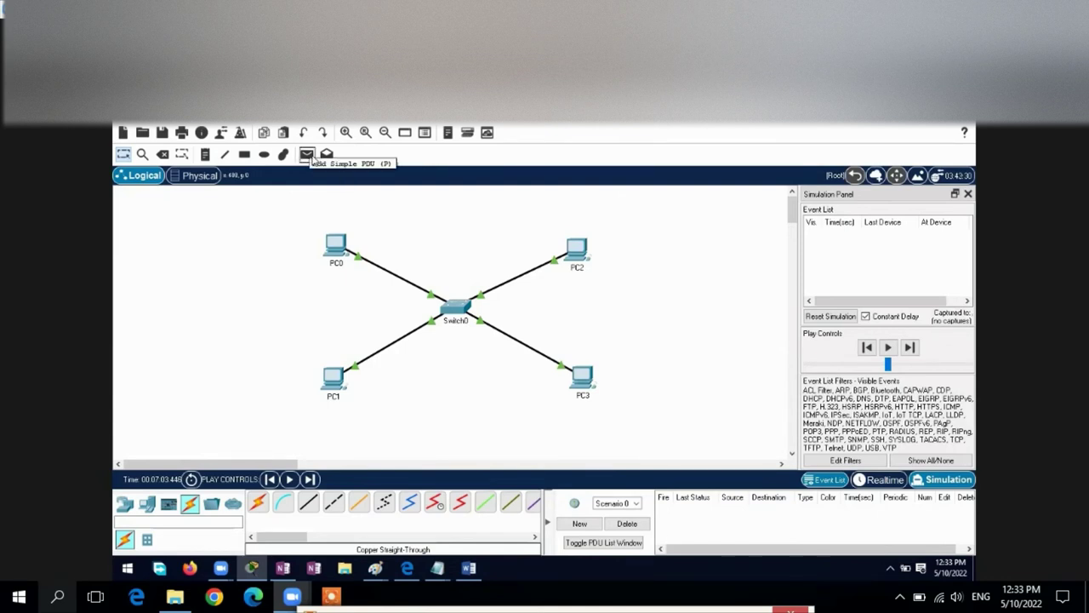
Add a simple PDU with PC0 as the source and PC1 as the destination
{"action": "left_click", "coordinate": [308, 156]}
{"action": "left_click", "coordinate": [340, 247]}
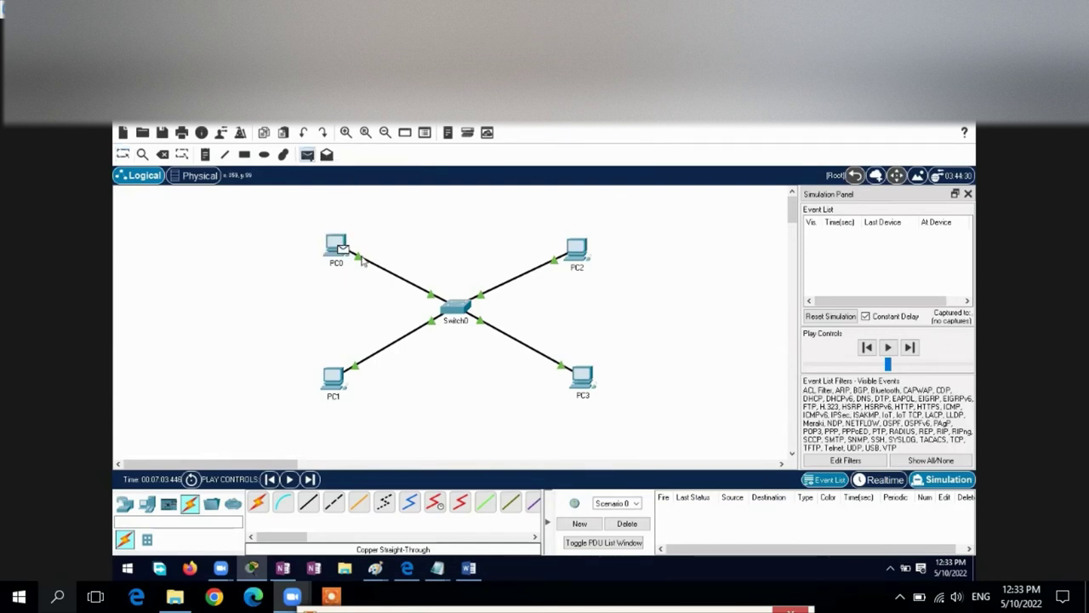
{"action": "left_click", "coordinate": [349, 385]}
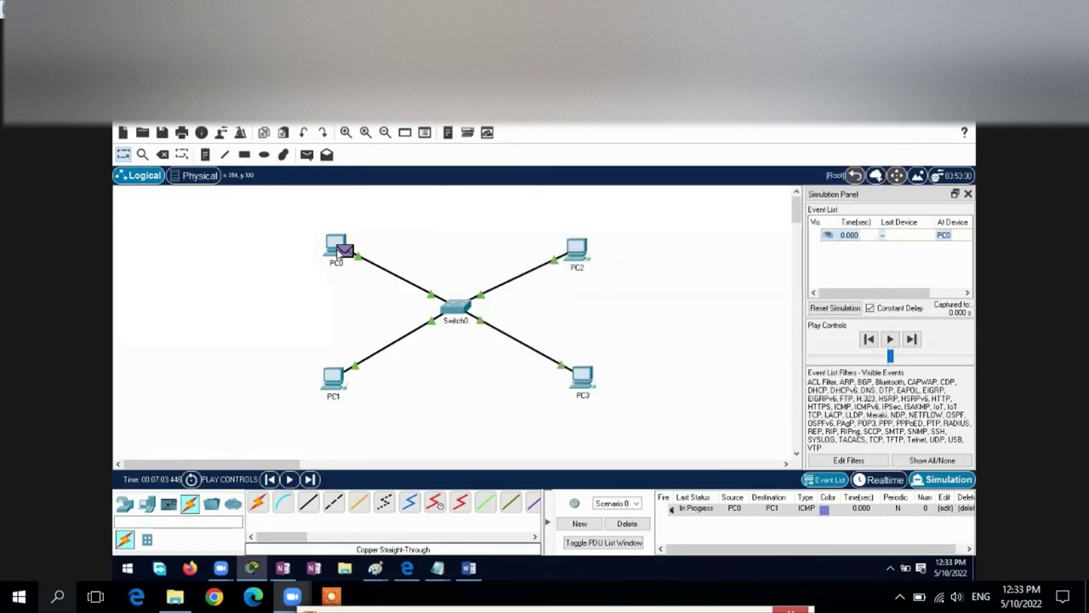
Delete Switch0 together with its cable connections from the workspace
{"action": "left_click", "coordinate": [162, 154]}
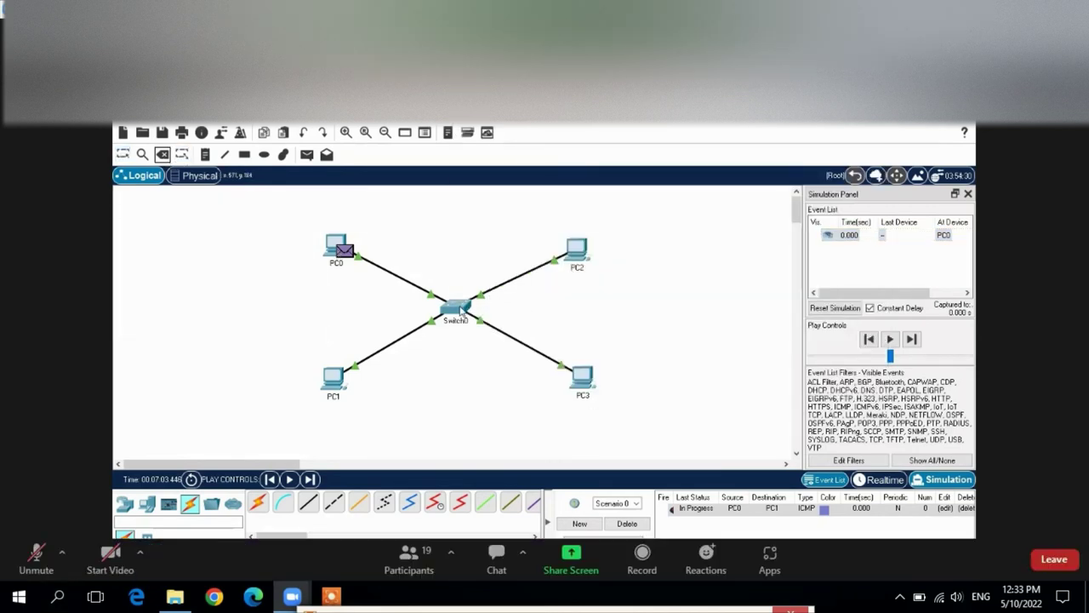
{"action": "left_click", "coordinate": [455, 306]}
{"action": "left_click", "coordinate": [533, 347]}
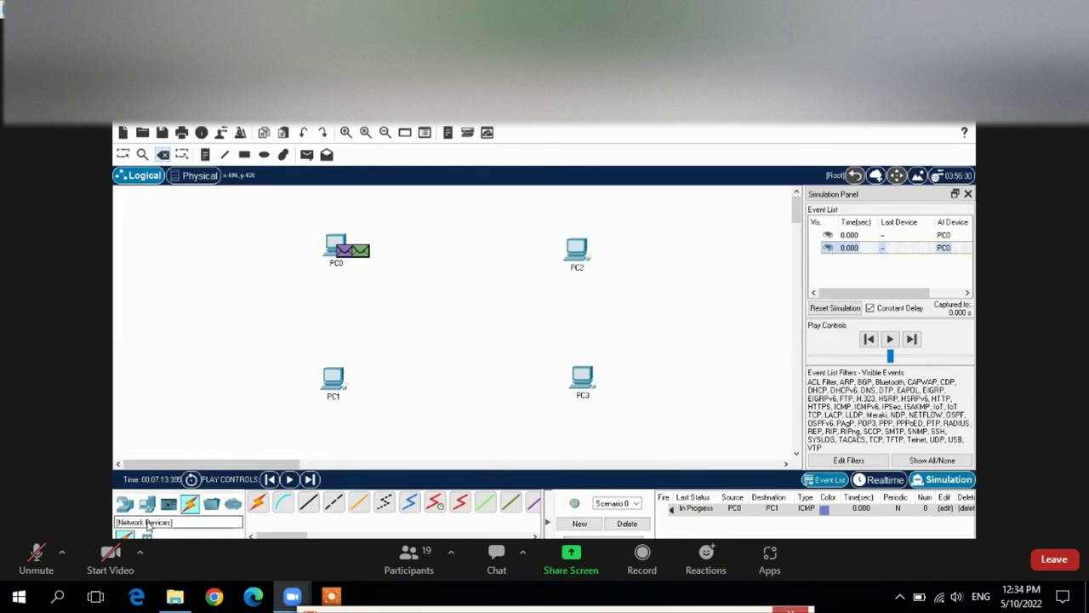
Place a Hub-PT device in the middle of the four PCs
{"action": "left_click", "coordinate": [125, 504]}
{"action": "left_click", "coordinate": [146, 540]}
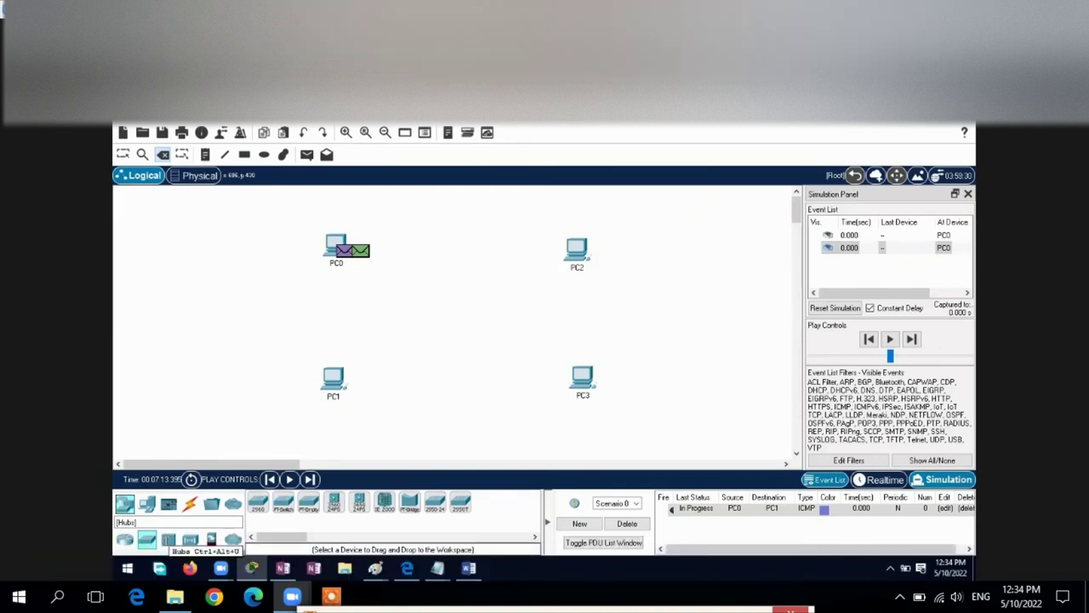
{"action": "left_click", "coordinate": [168, 540]}
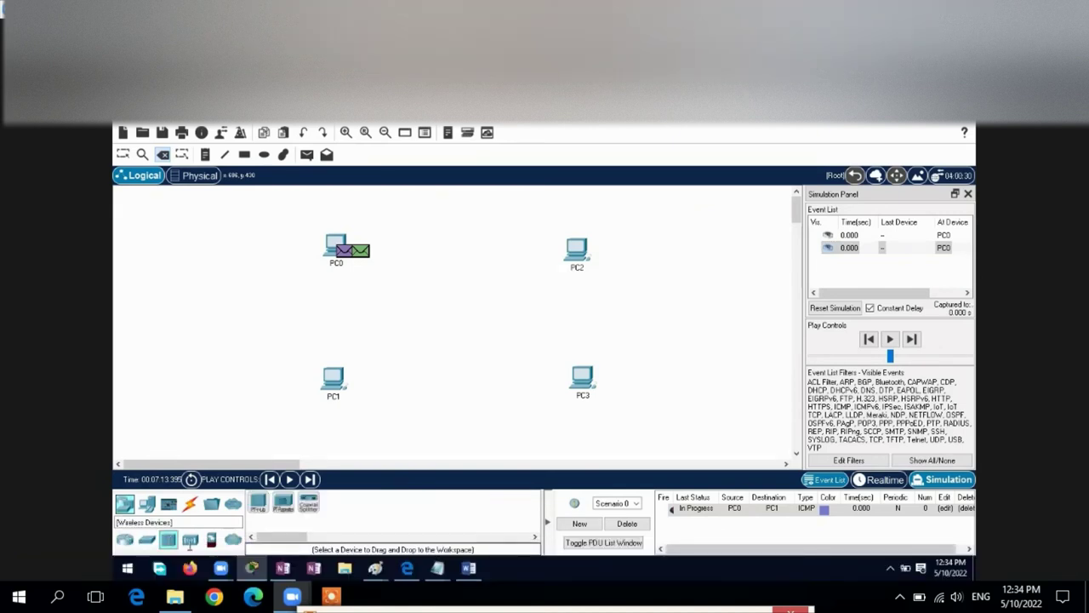
{"action": "left_click", "coordinate": [258, 502]}
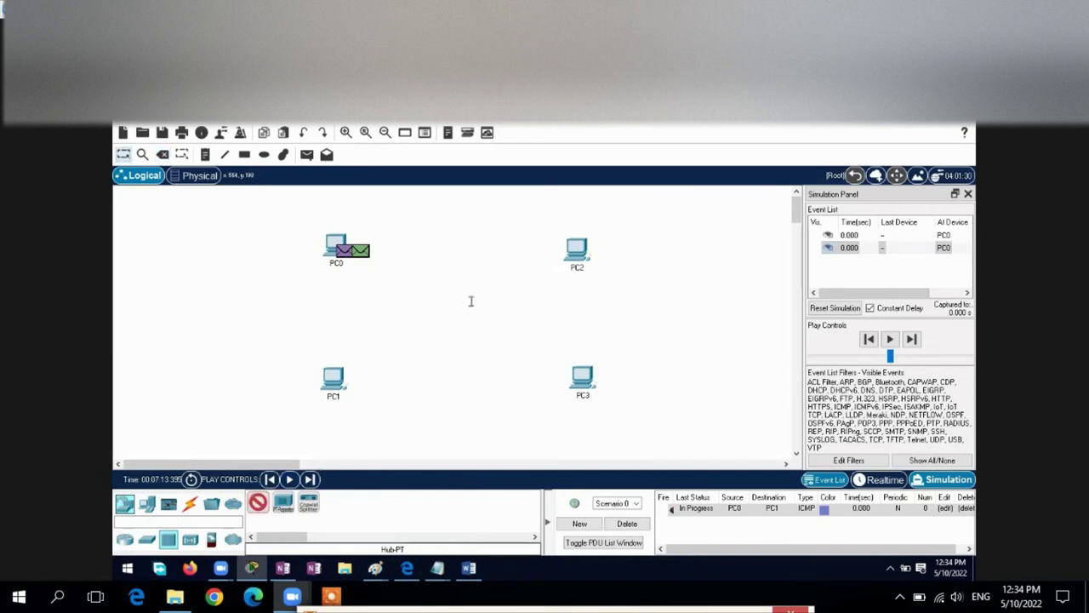
{"action": "left_click", "coordinate": [460, 323]}
Connect PC0 to Hub0 with a Copper Straight-Through cable
{"action": "left_click", "coordinate": [190, 504]}
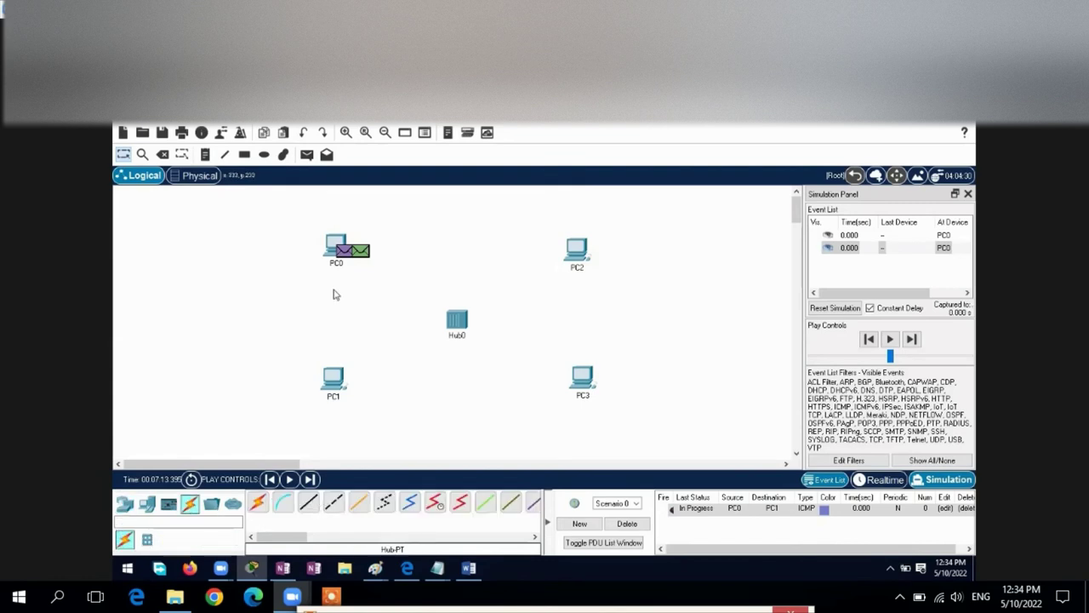
{"action": "left_click", "coordinate": [309, 503]}
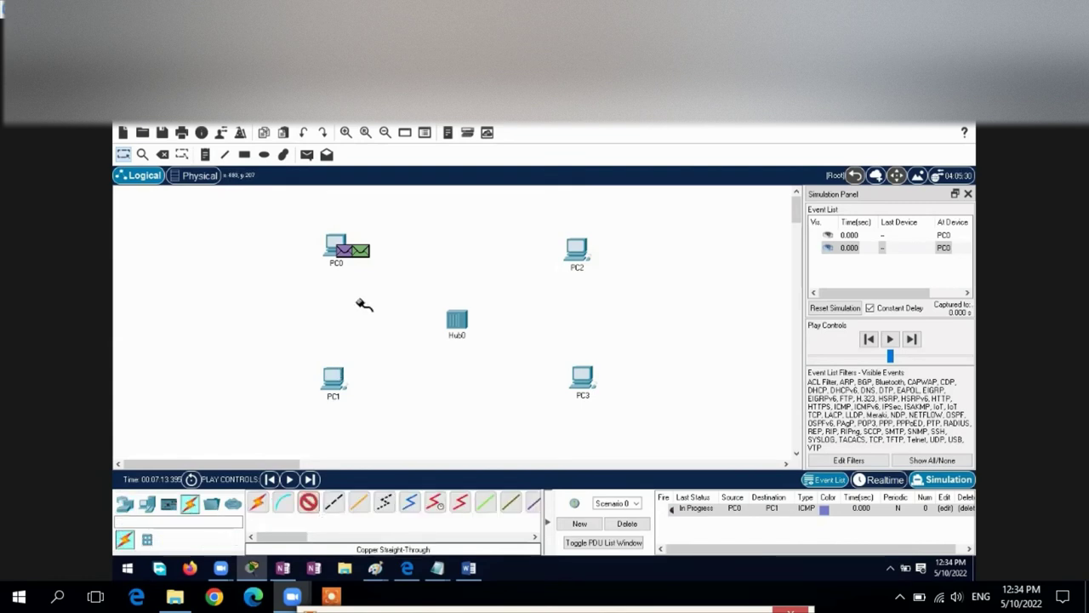
{"action": "left_click", "coordinate": [343, 246]}
{"action": "left_click", "coordinate": [412, 287]}
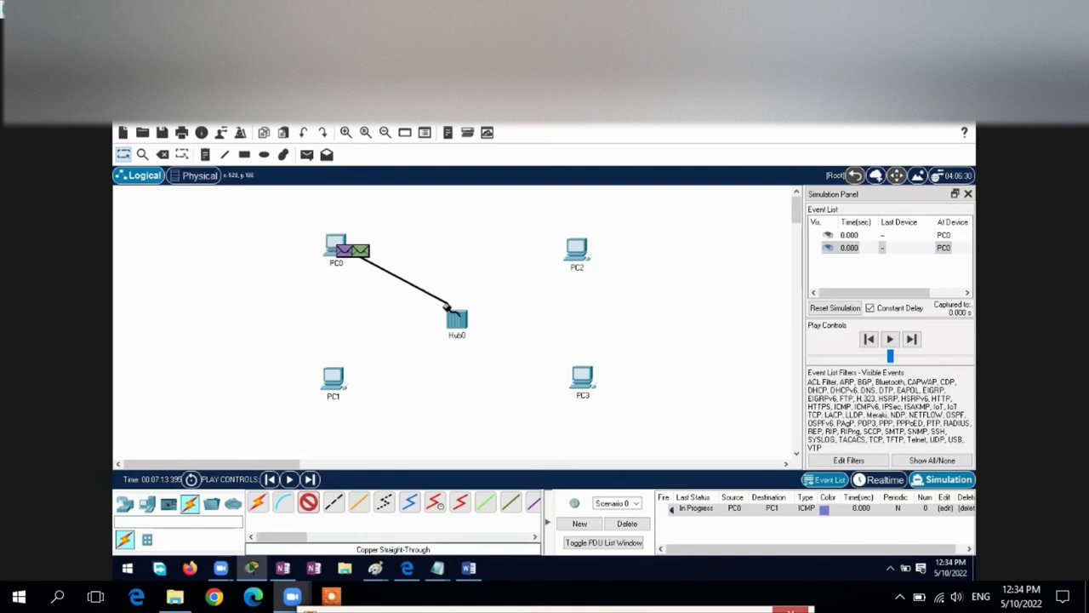
{"action": "left_click", "coordinate": [453, 319]}
{"action": "left_click", "coordinate": [497, 325]}
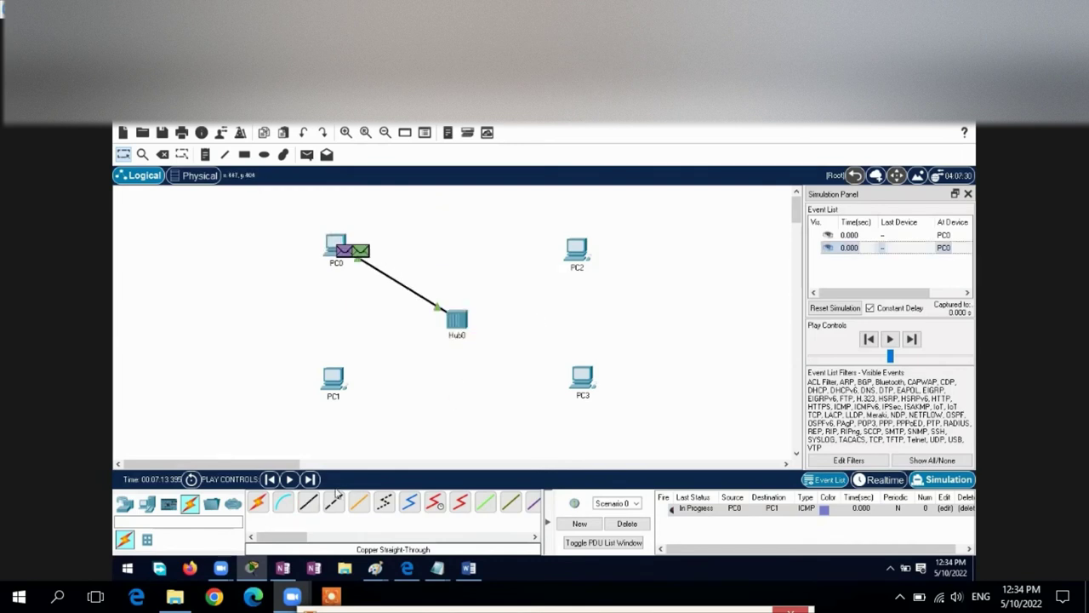
Try to connect PC1 to Hub0 with a Copper Straight-Through cable and dismiss the message
{"action": "left_click", "coordinate": [313, 504]}
{"action": "left_click", "coordinate": [334, 379]}
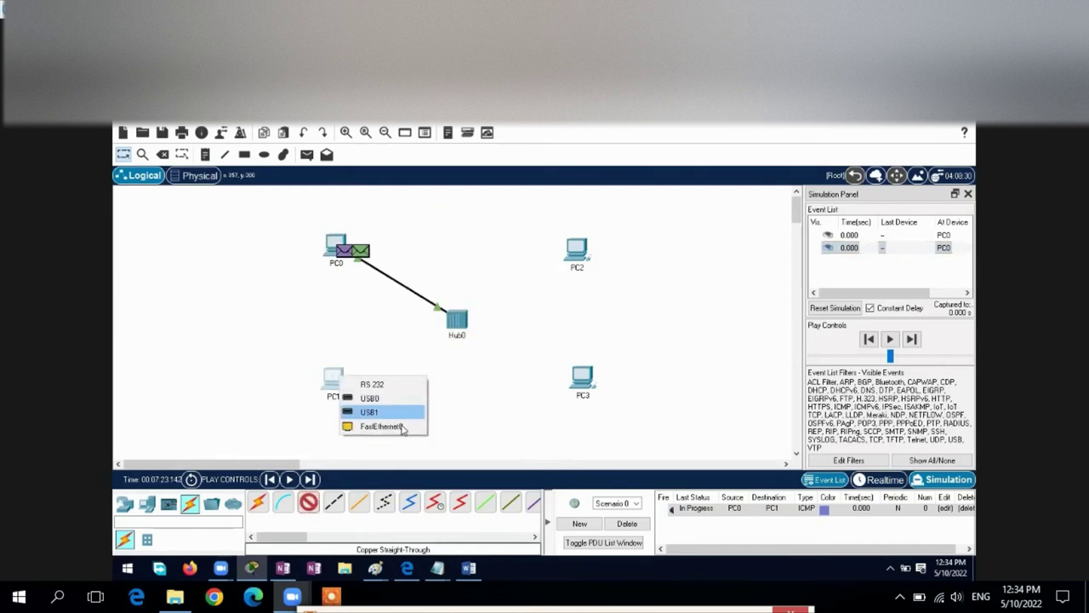
{"action": "left_click", "coordinate": [402, 428]}
{"action": "left_click", "coordinate": [451, 329]}
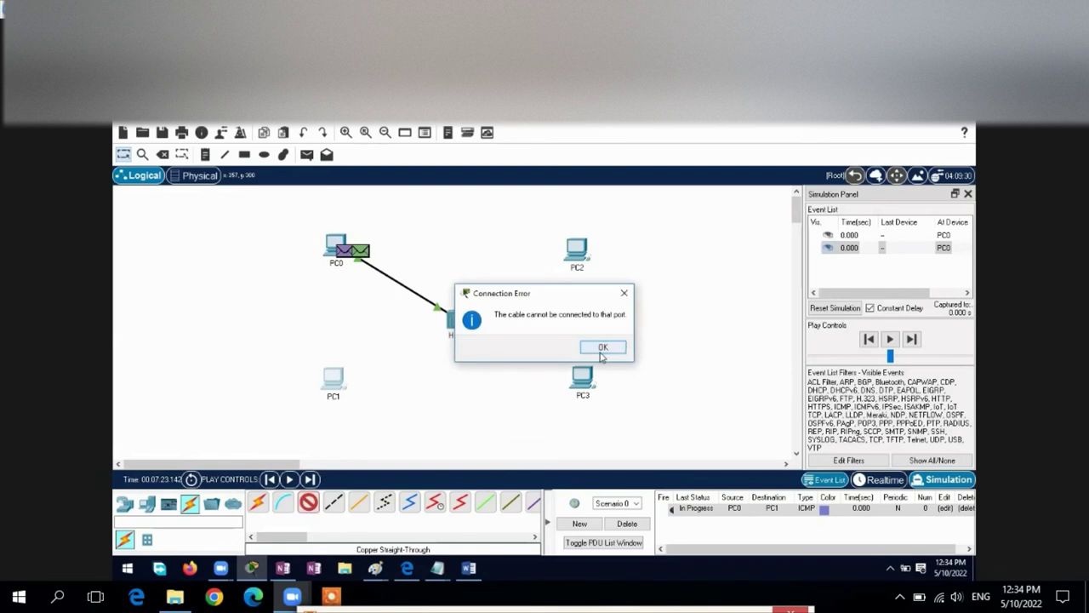
{"action": "left_click", "coordinate": [602, 346]}
Connect PC1's FastEthernet0 port to Hub0 with a Copper Straight-Through cable
{"action": "left_click", "coordinate": [332, 503]}
{"action": "left_click", "coordinate": [346, 387]}
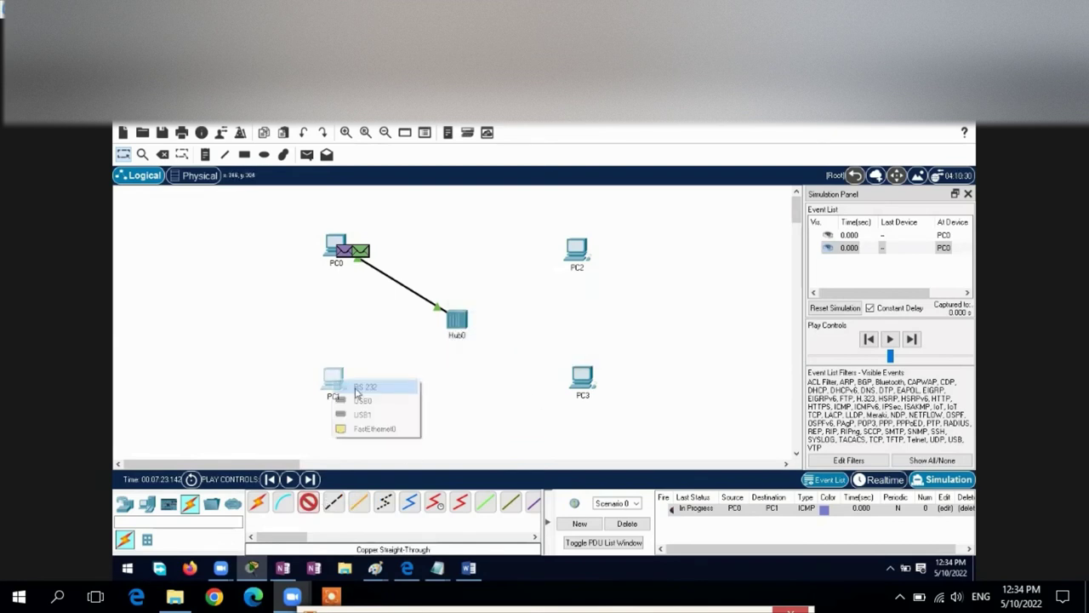
{"action": "left_click", "coordinate": [381, 428]}
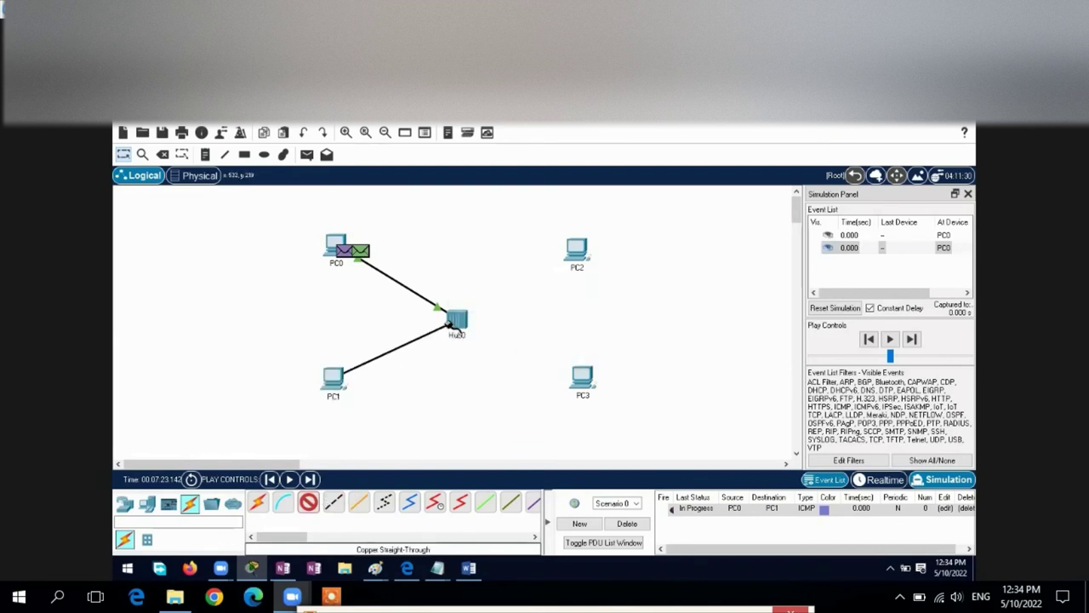
{"action": "left_click", "coordinate": [457, 323]}
{"action": "left_click", "coordinate": [496, 333]}
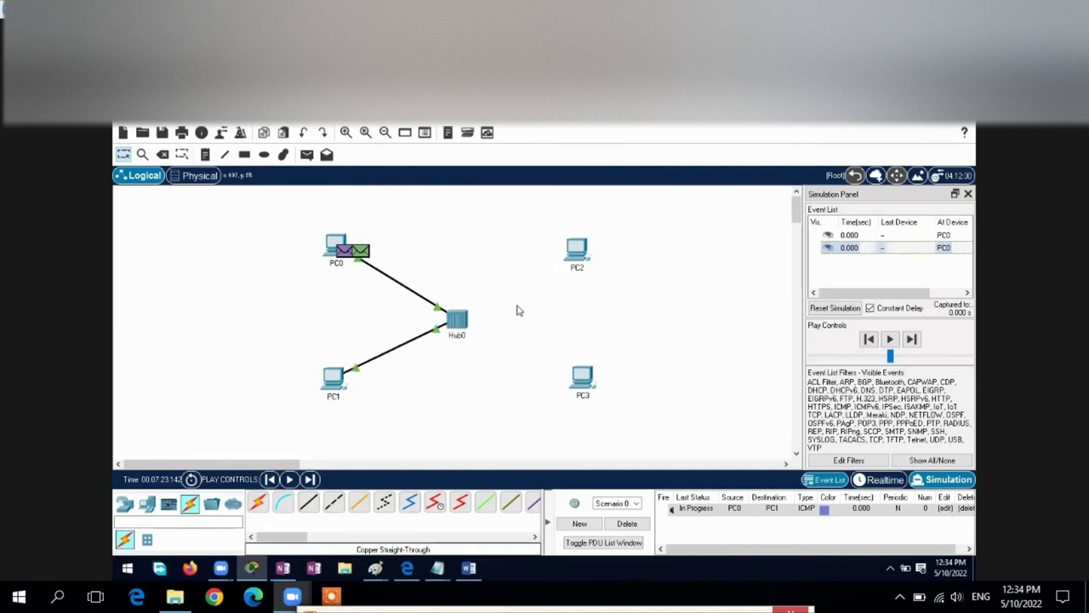
Connect PC2 to Hub0 with a Copper Straight-Through cable
{"action": "left_click", "coordinate": [582, 249]}
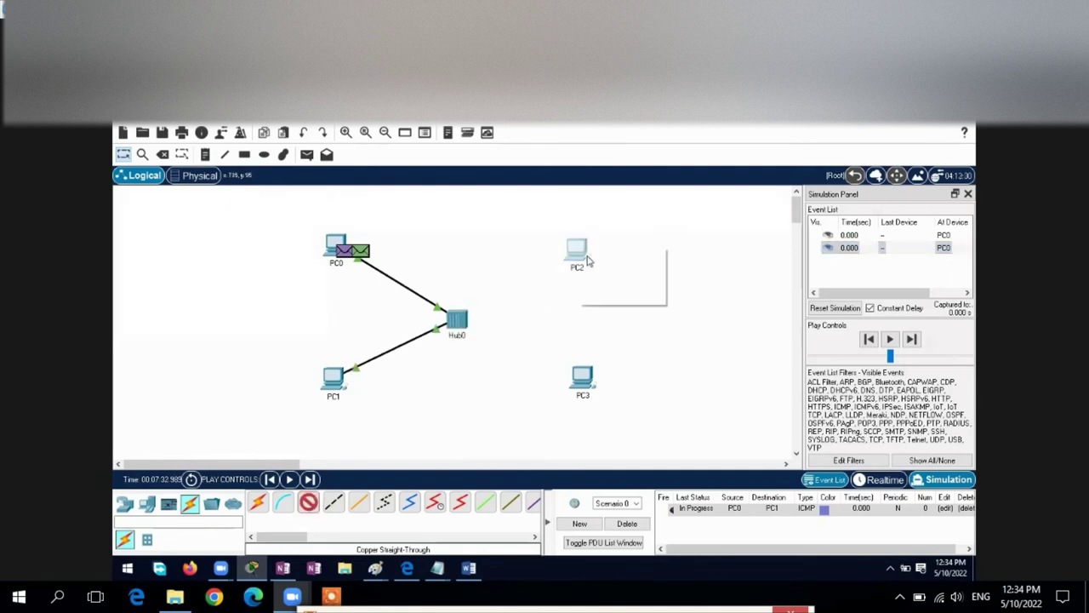
{"action": "left_click", "coordinate": [622, 295]}
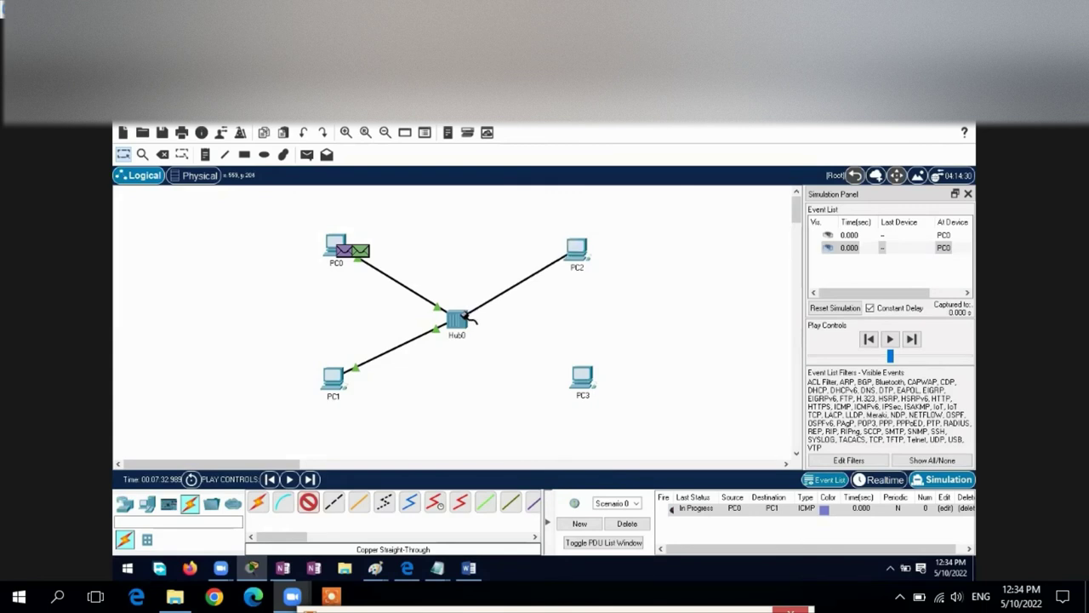
{"action": "left_click", "coordinate": [464, 318]}
{"action": "left_click", "coordinate": [523, 322]}
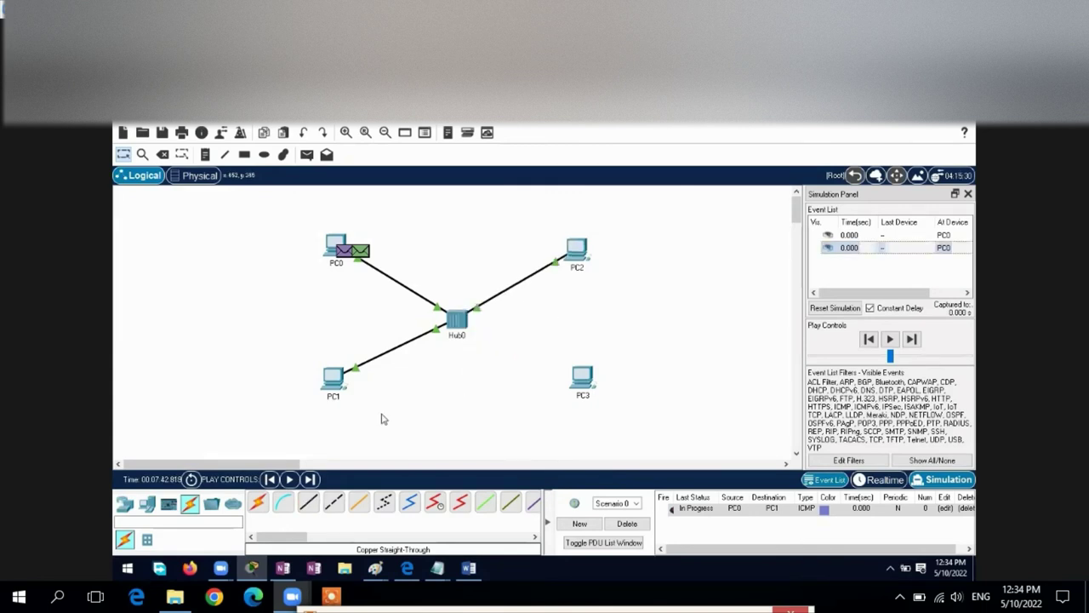
Connect PC3 to Hub0 with a Copper Straight-Through cable
{"action": "left_click", "coordinate": [310, 506]}
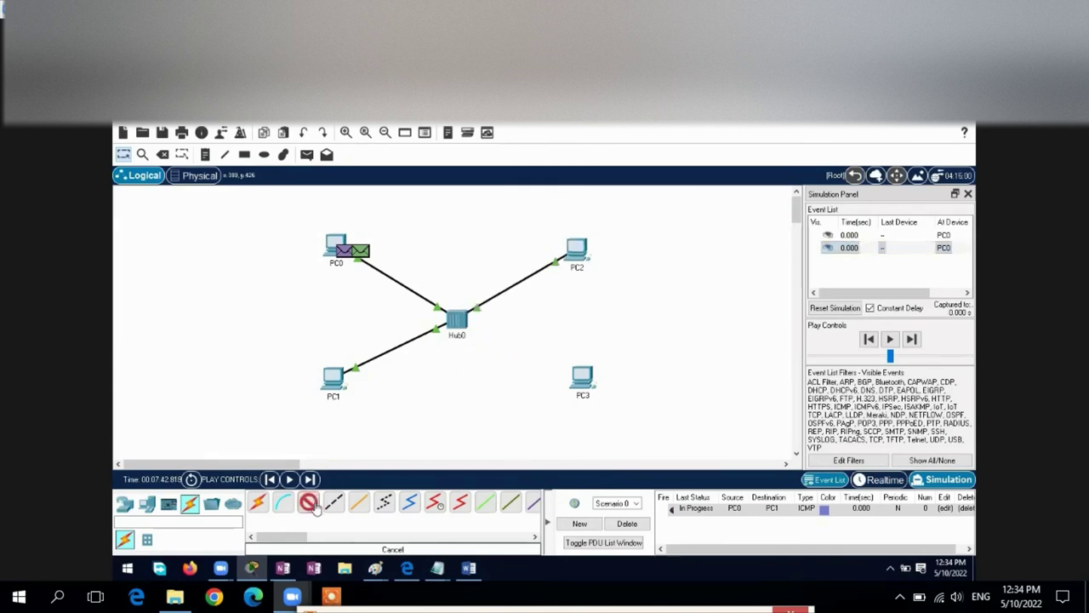
{"action": "left_click", "coordinate": [584, 378]}
{"action": "left_click", "coordinate": [621, 421]}
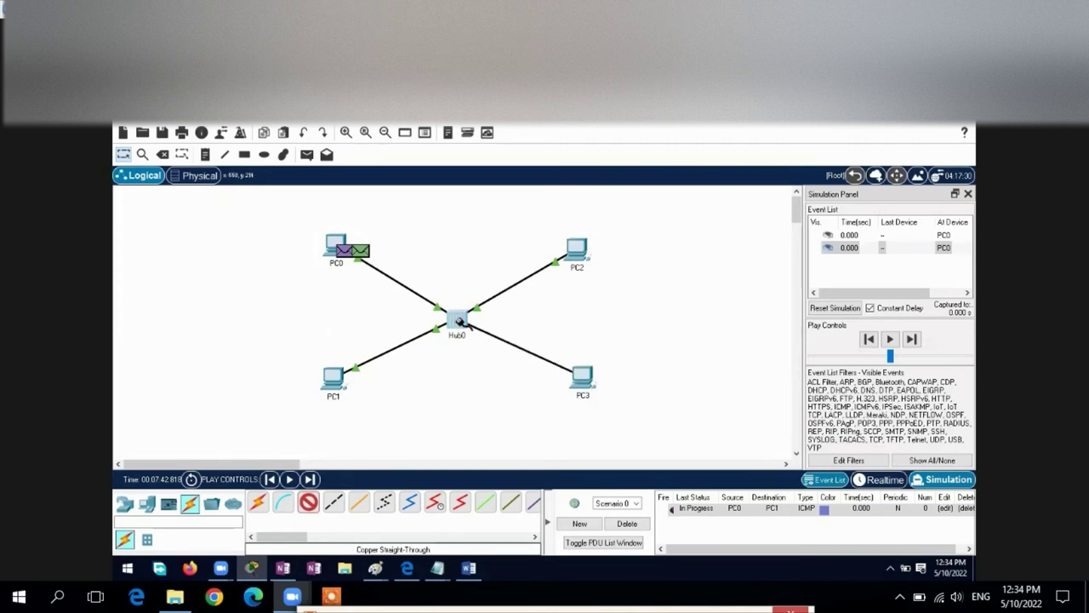
{"action": "left_click", "coordinate": [467, 325]}
{"action": "left_click", "coordinate": [498, 328]}
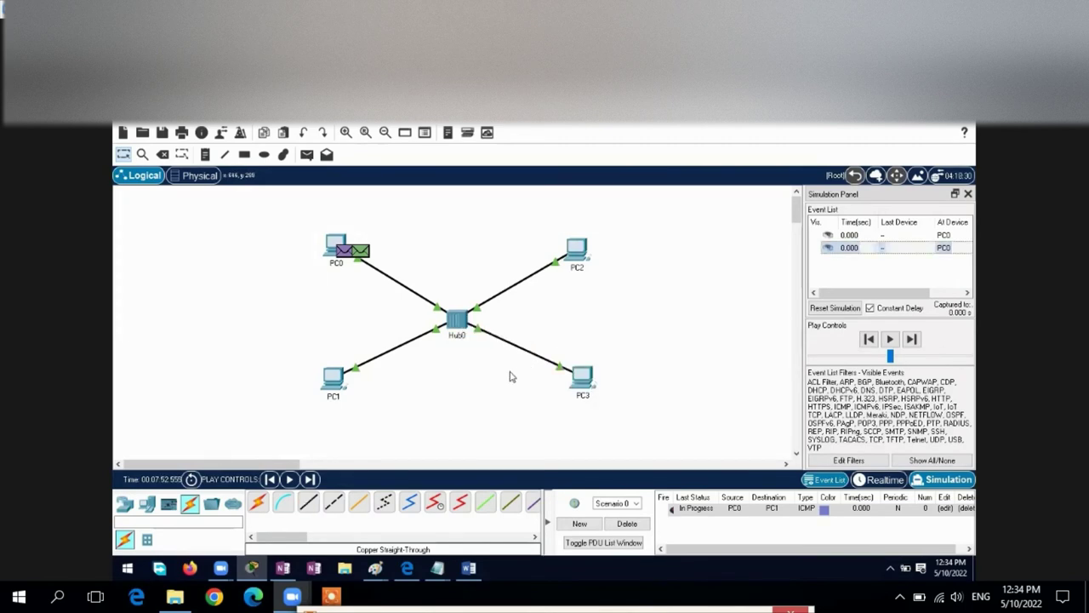